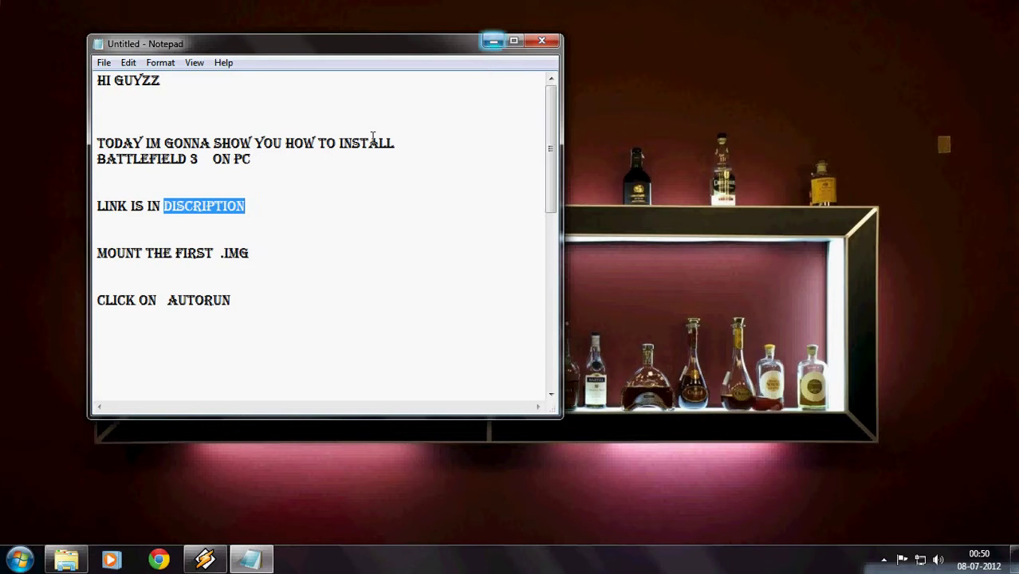
# - Mount the rld-bf3a disc image from the Battlefield 3 folder in GaMe SeTuPs and minimise the open windows
pyautogui.moveTo(262, 254); pyautogui.dragTo(86, 252)
pyautogui.click(273, 263)
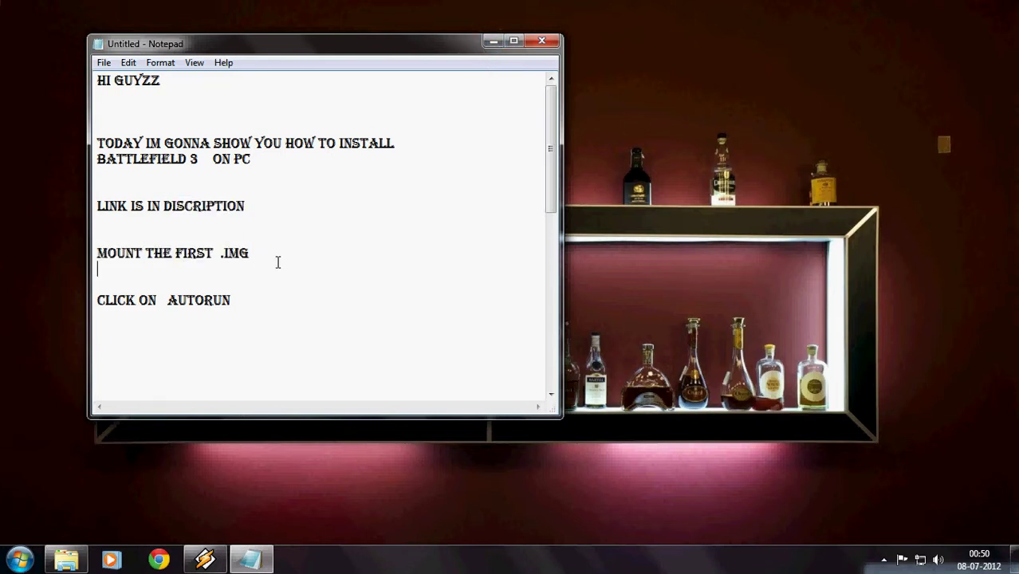
pyautogui.click(494, 41)
pyautogui.click(66, 558)
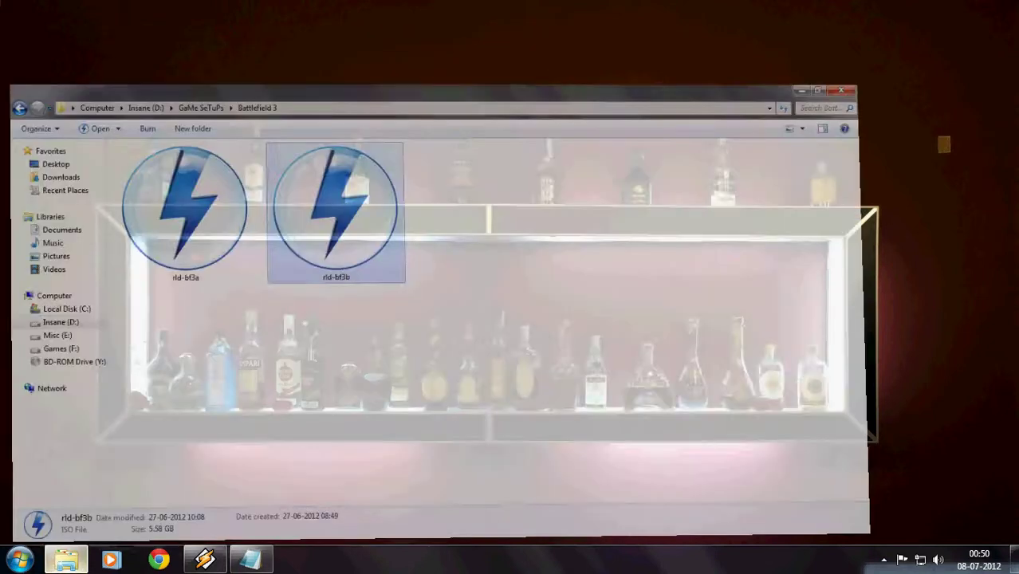
pyautogui.click(206, 228)
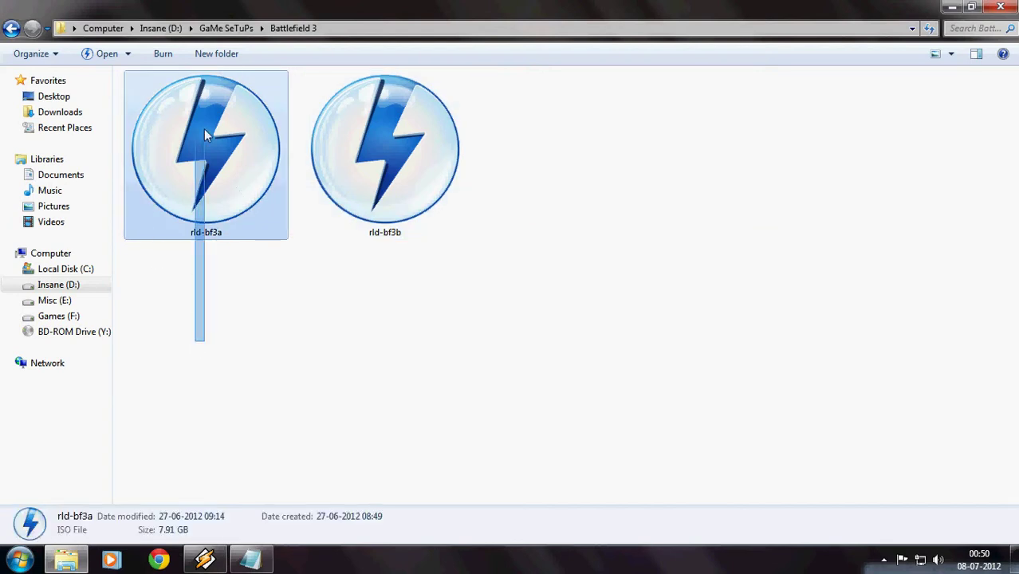
pyautogui.rightClick(202, 150)
pyautogui.click(209, 160)
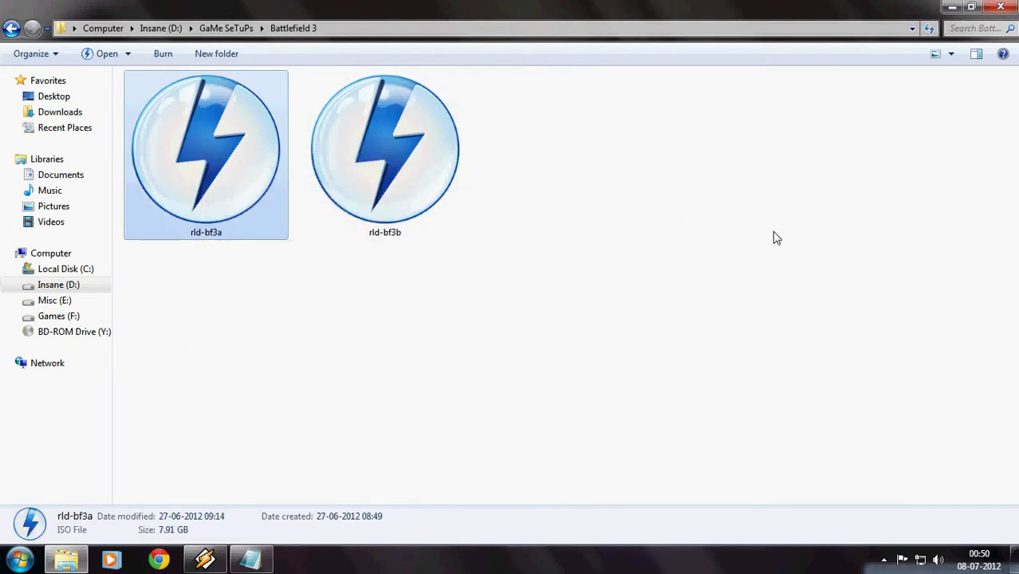
pyautogui.click(951, 7)
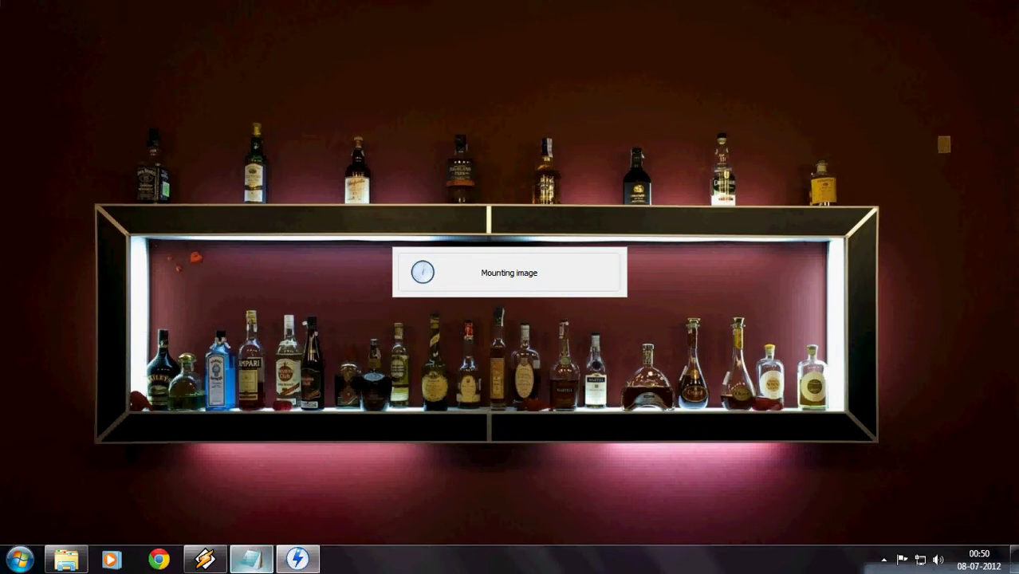
# - Check the autorun instruction in the notes, then run Battlefield 3 from the BF3_DISC1 AutoPlay prompt
pyautogui.click(266, 557)
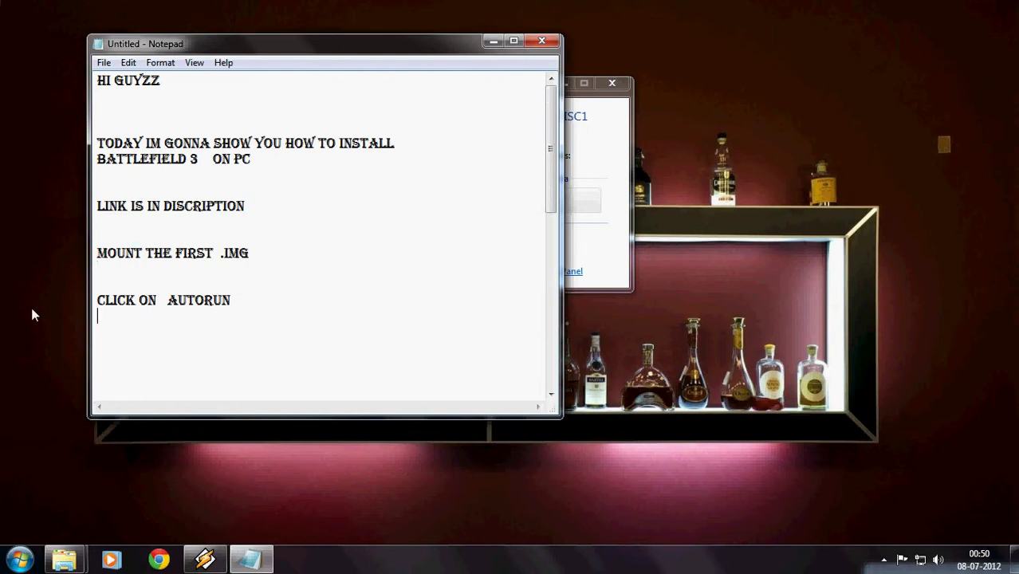
pyautogui.moveTo(233, 307); pyautogui.dragTo(148, 302)
pyautogui.click(302, 312)
pyautogui.click(493, 40)
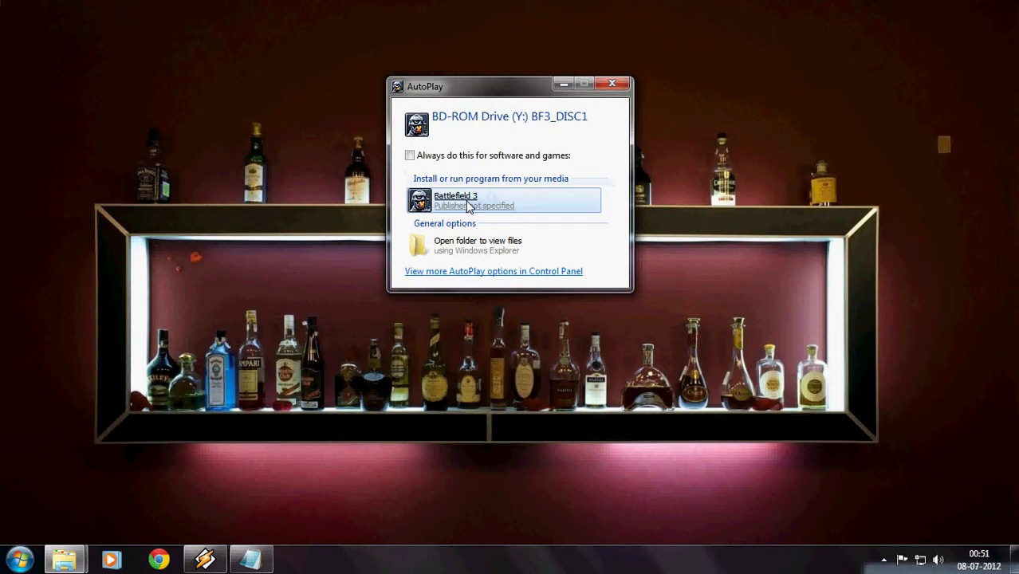
pyautogui.click(472, 201)
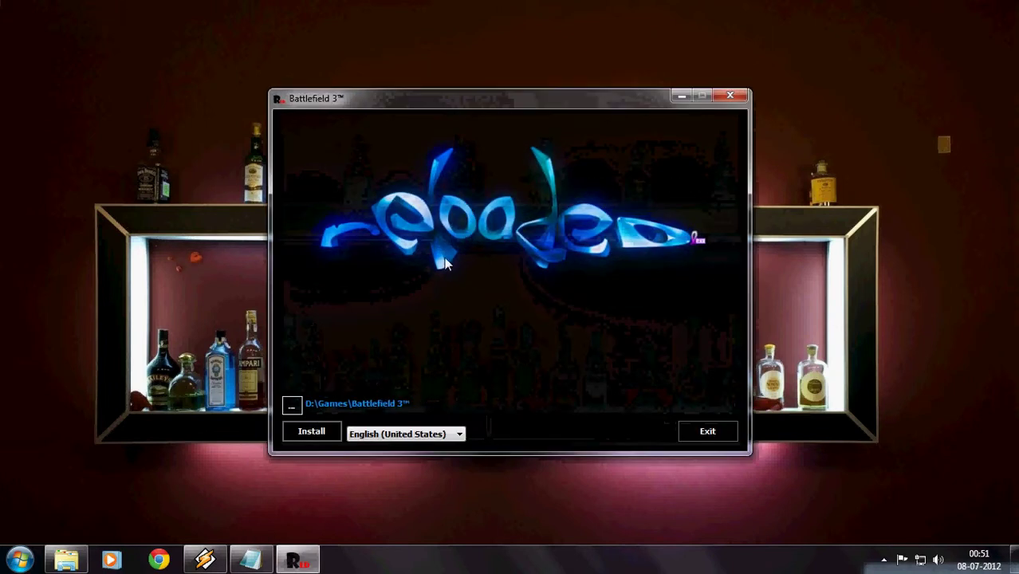
# - Set the installation destination to the Games (F:) drive and start the Battlefield 3 installation
pyautogui.click(293, 407)
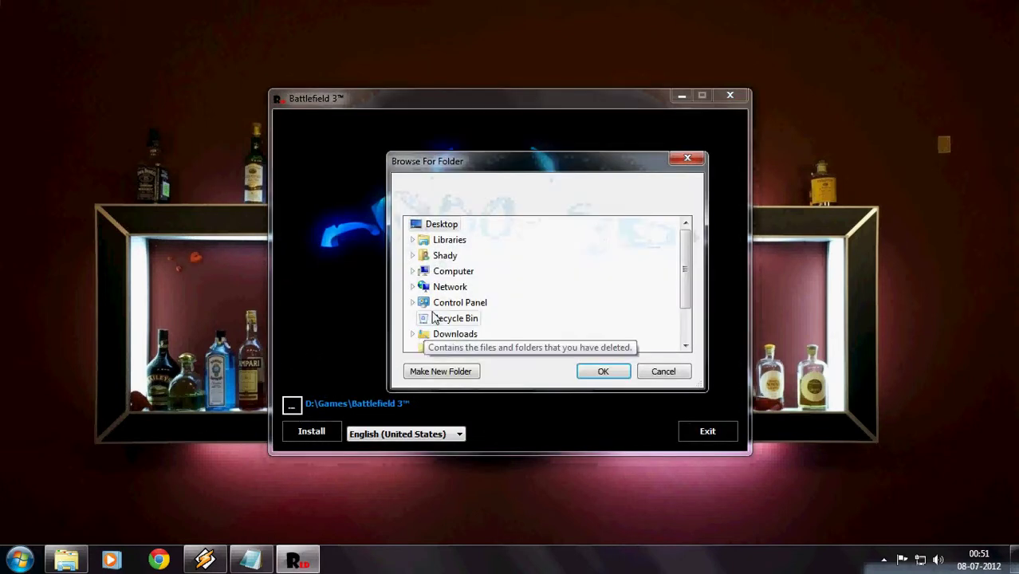
pyautogui.doubleClick(446, 271)
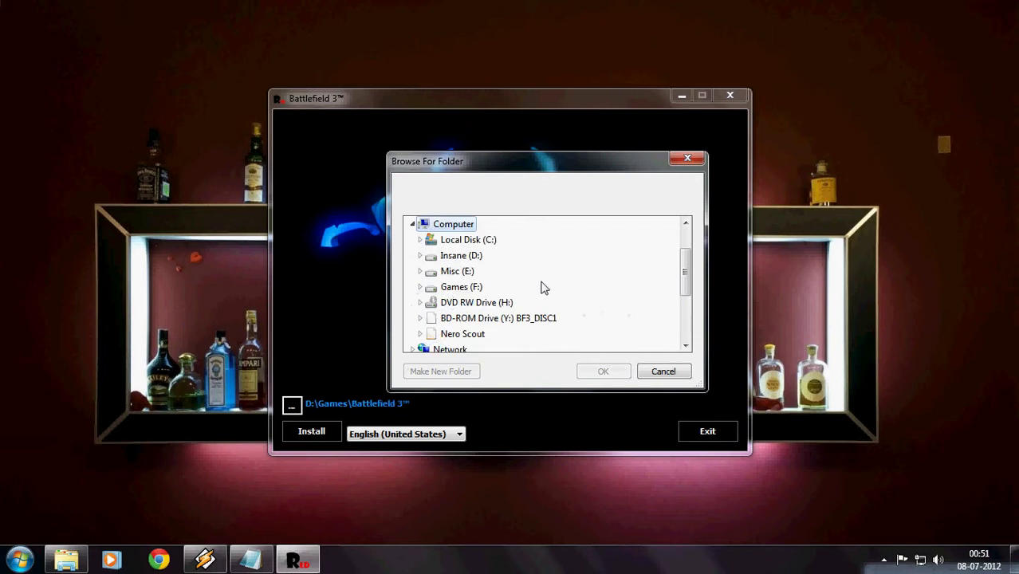
pyautogui.click(458, 287)
pyautogui.click(605, 371)
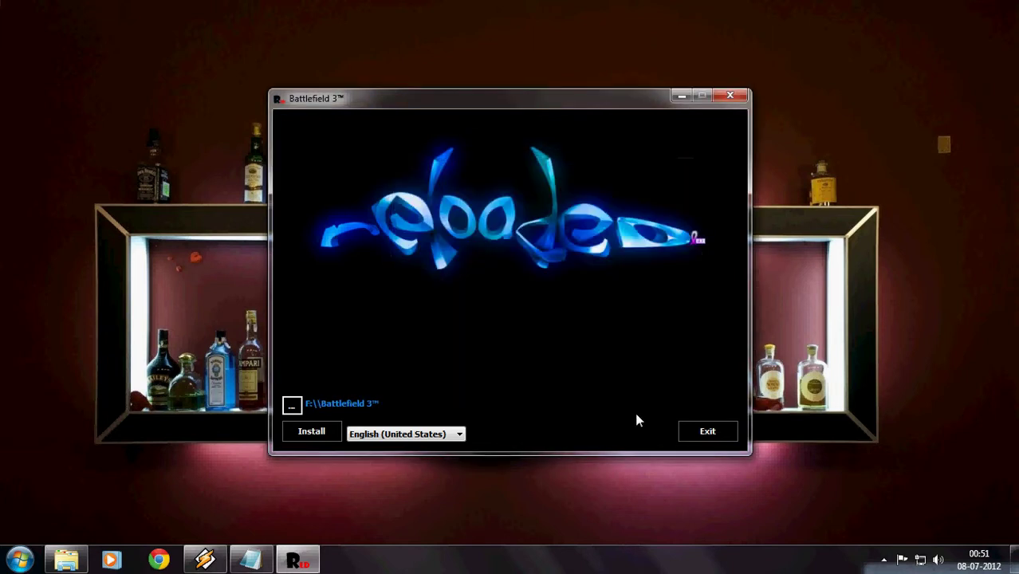
pyautogui.click(310, 432)
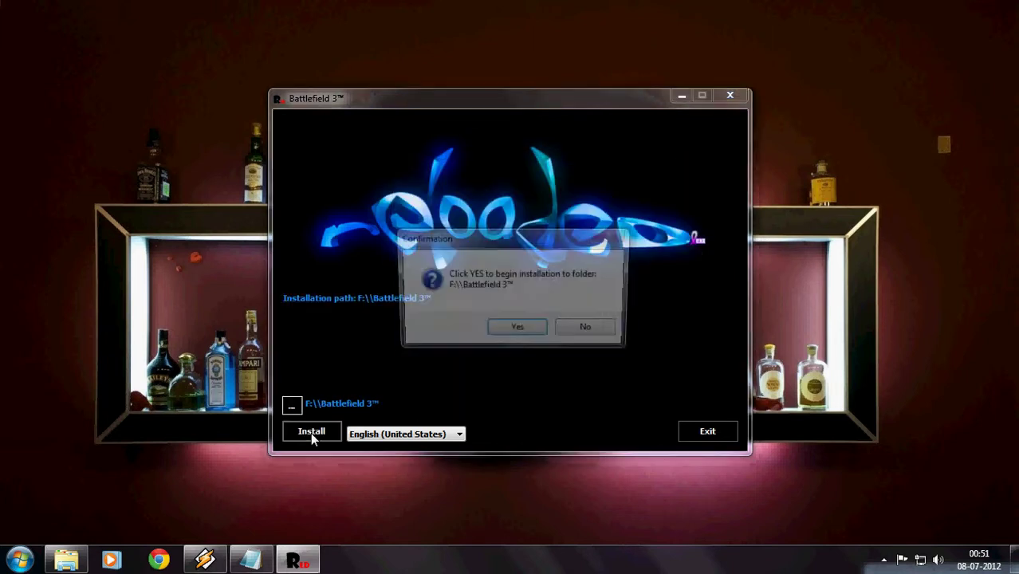
pyautogui.click(510, 333)
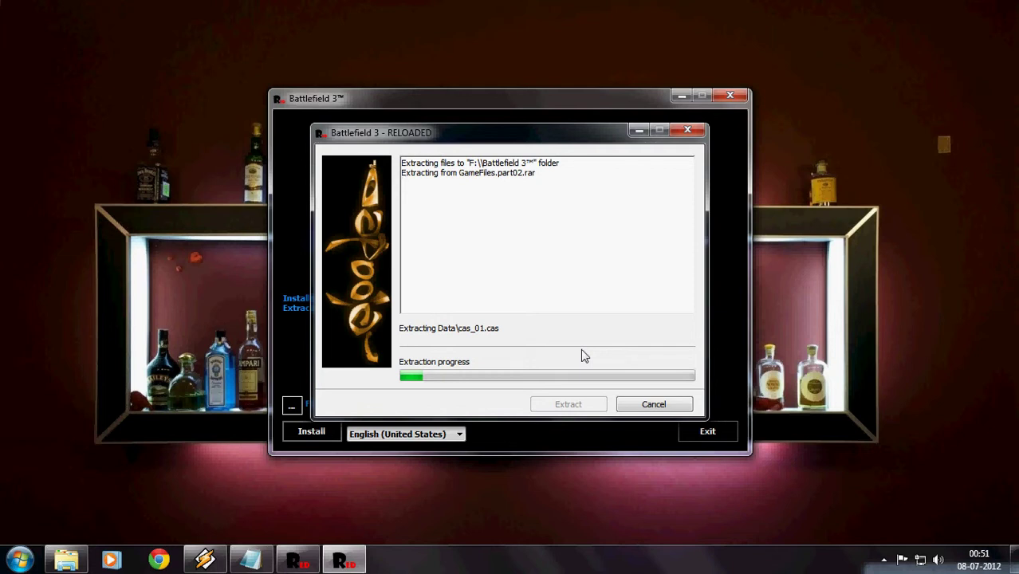
pyautogui.click(884, 560)
pyautogui.click(884, 559)
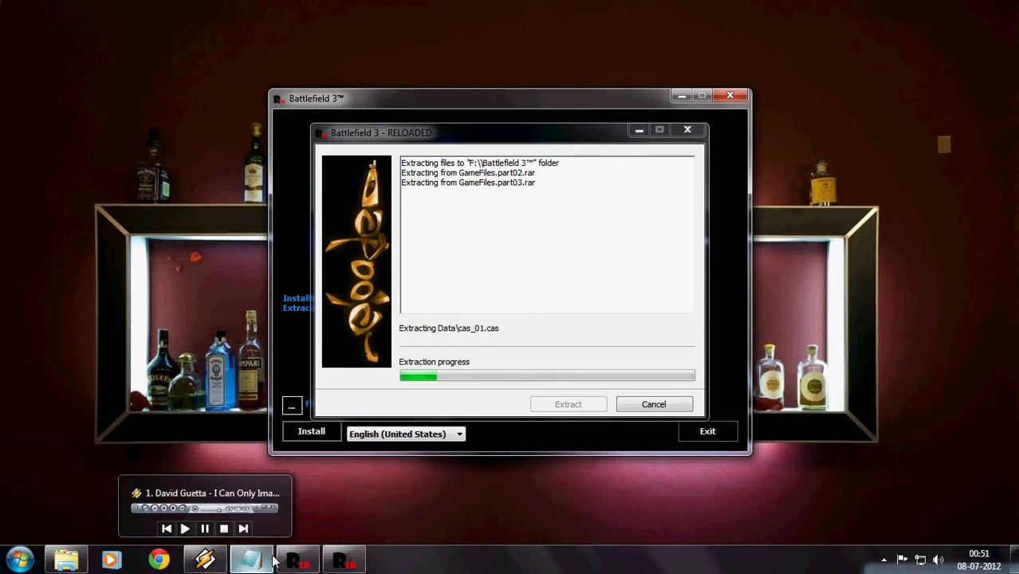
pyautogui.click(882, 562)
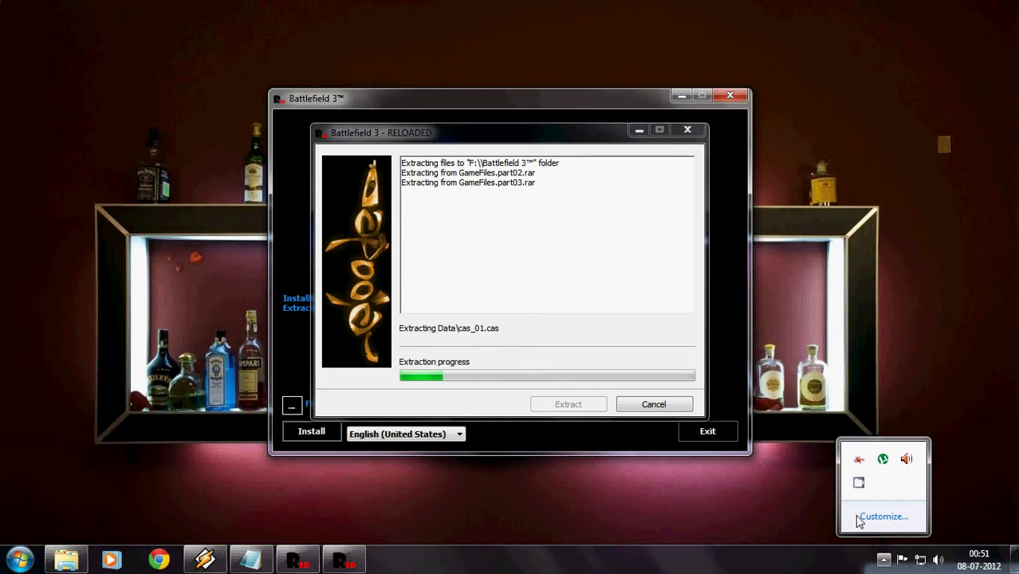
pyautogui.click(858, 482)
pyautogui.click(803, 176)
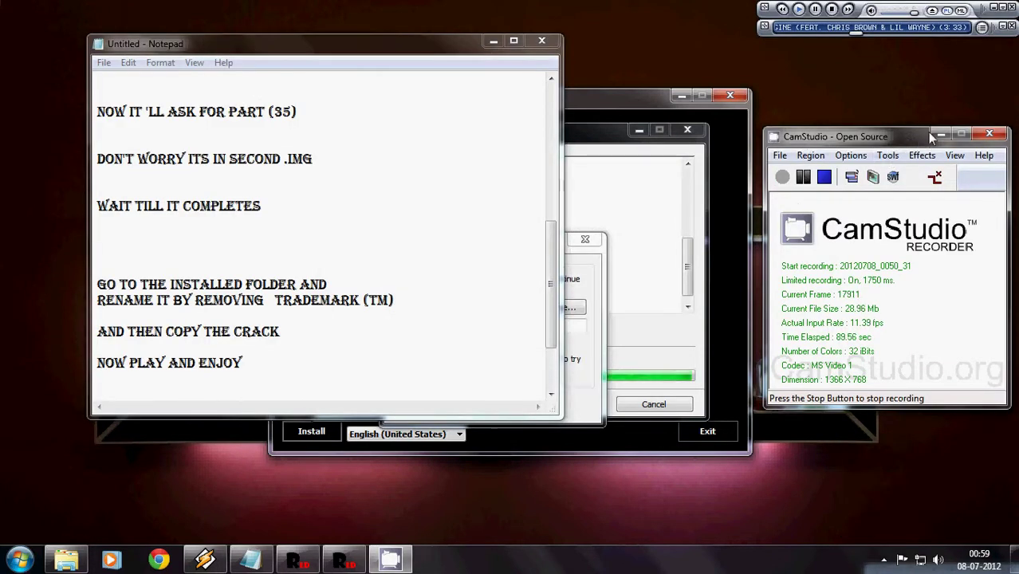
pyautogui.click(941, 135)
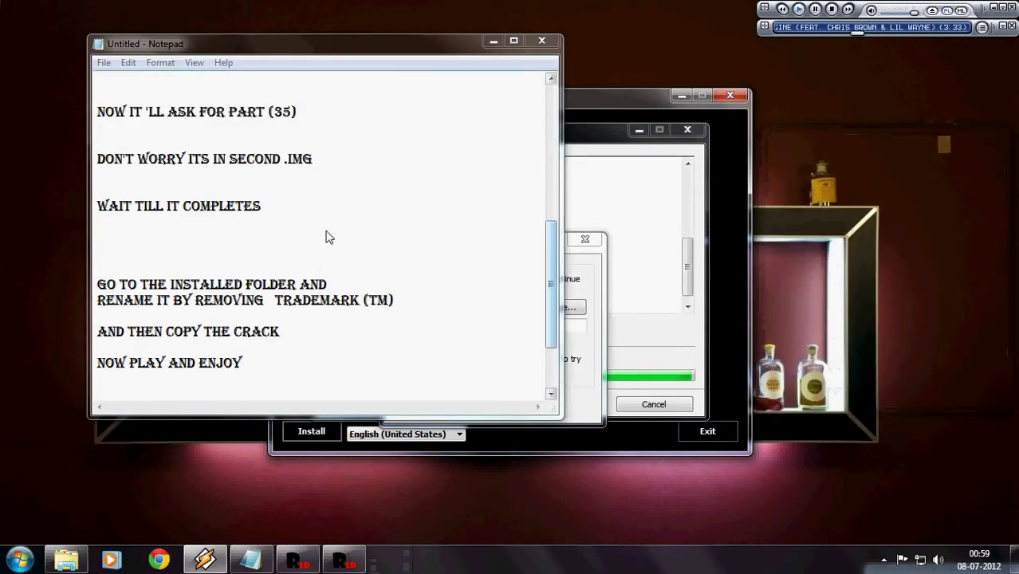
# - Read the notes about the part 35 request and the second .img, and minimise the notes window
pyautogui.click(119, 127)
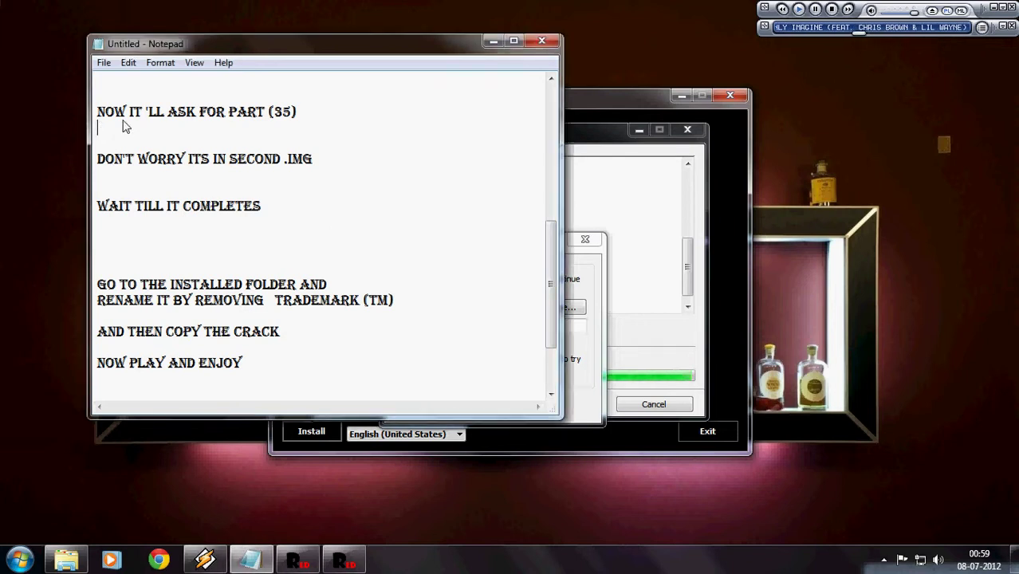
pyautogui.moveTo(319, 118); pyautogui.dragTo(44, 111)
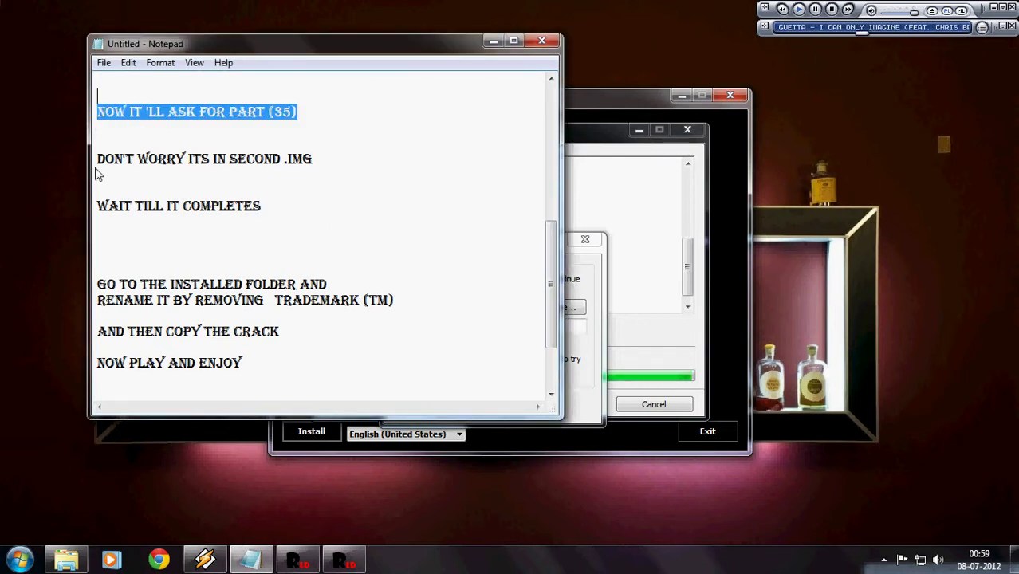
pyautogui.moveTo(97, 164); pyautogui.dragTo(341, 166)
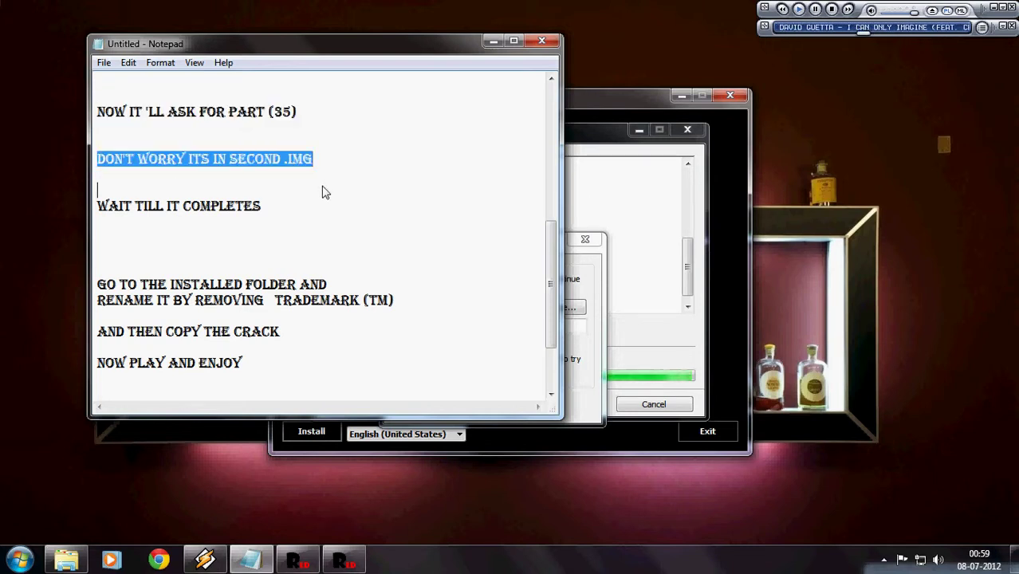
pyautogui.click(393, 142)
pyautogui.click(494, 41)
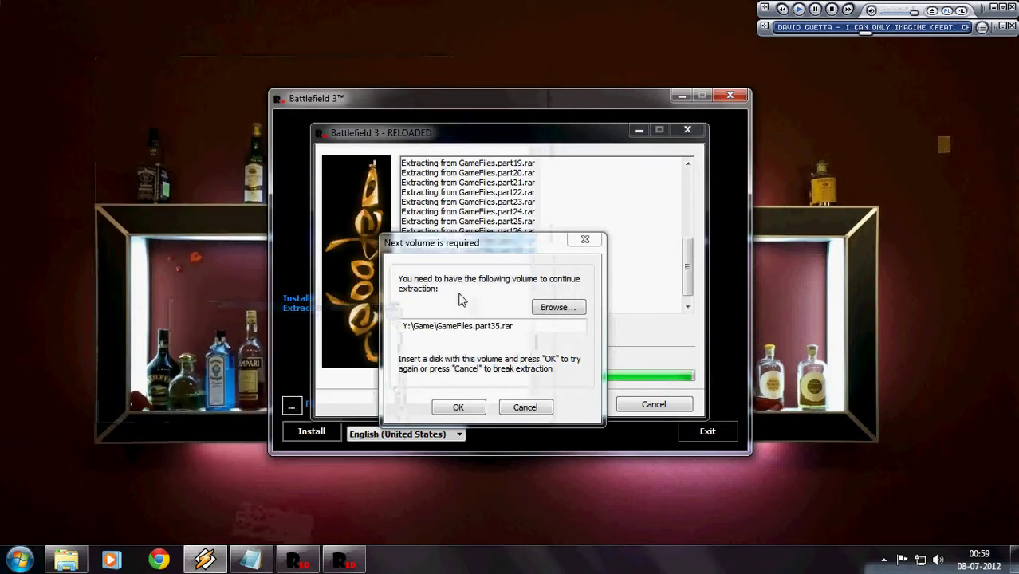
# - Mount the rld-bf3b disc image, dismiss its AutoPlay prompt and continue the extraction with GameFiles.part35.rar
pyautogui.click(66, 559)
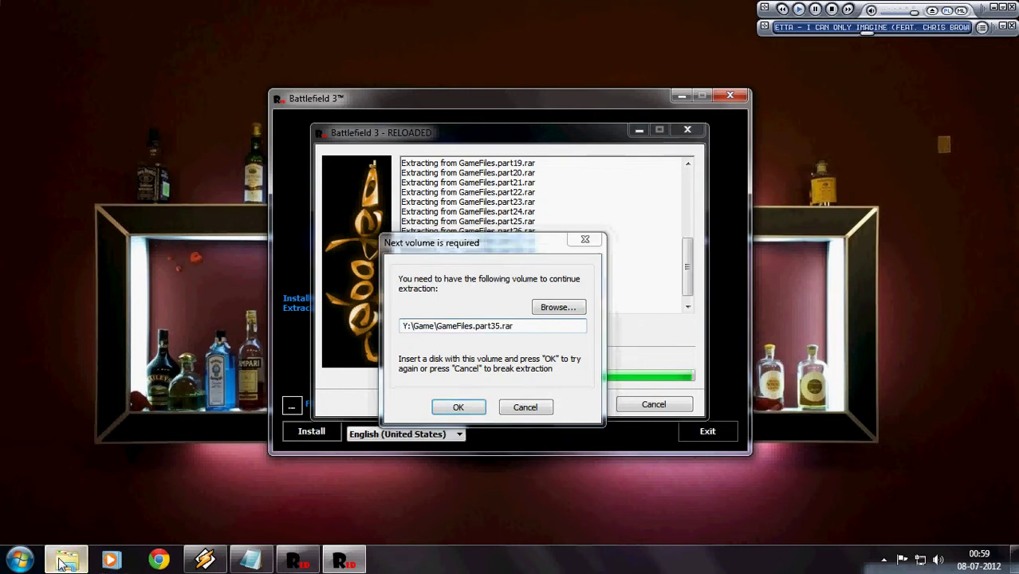
pyautogui.moveTo(411, 281); pyautogui.dragTo(371, 118)
pyautogui.rightClick(361, 156)
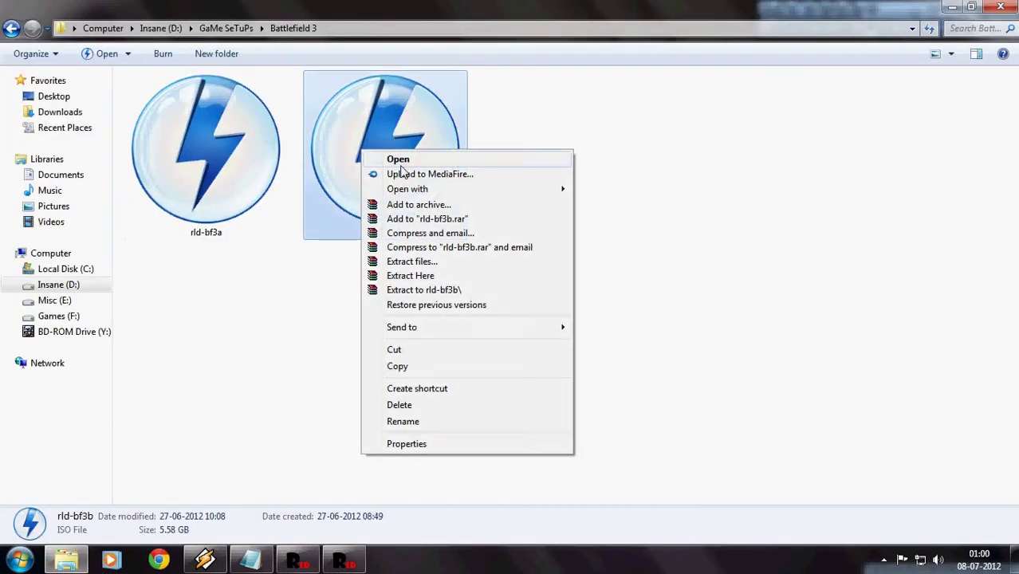
pyautogui.click(401, 162)
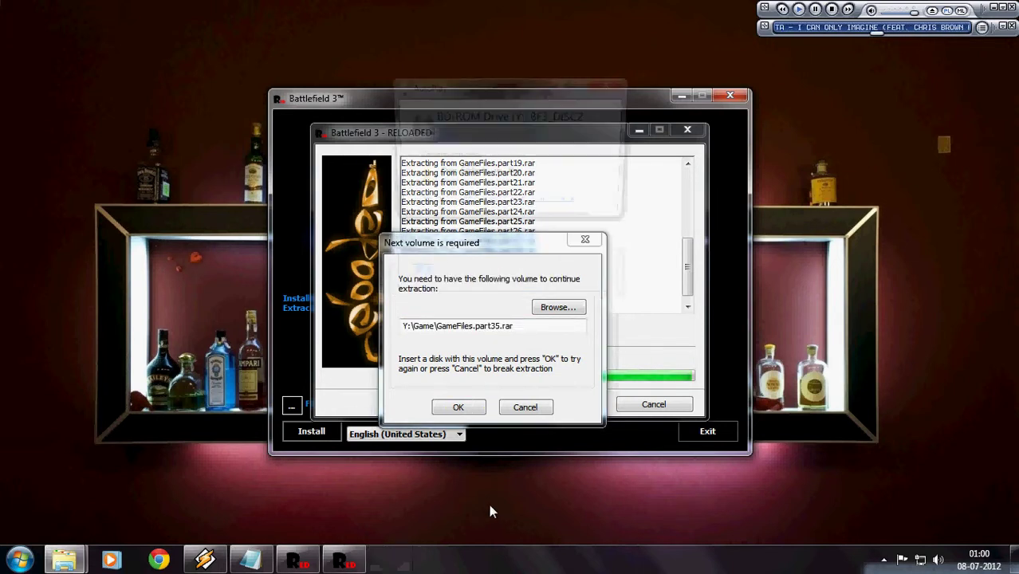
pyautogui.click(611, 83)
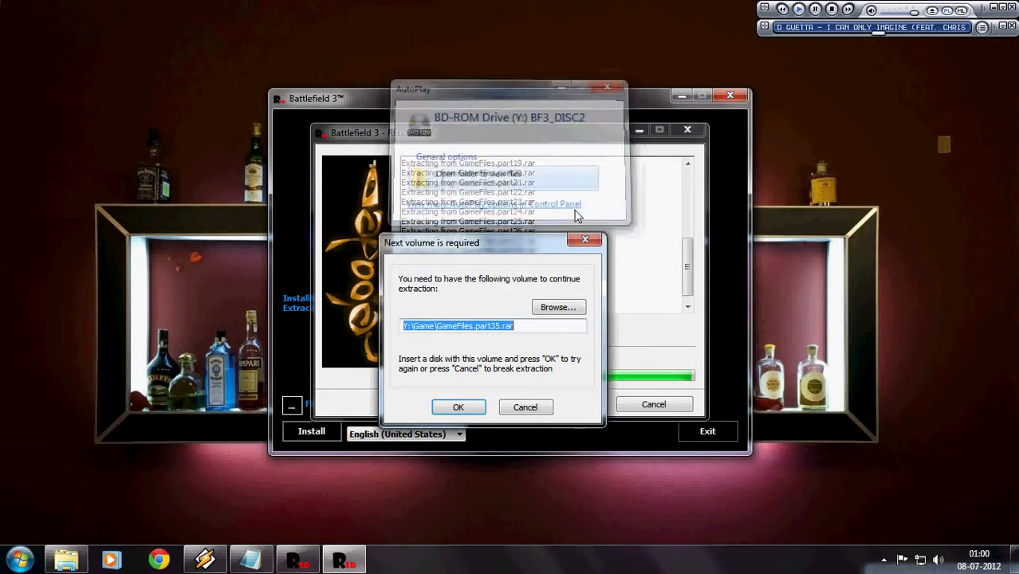
pyautogui.click(456, 408)
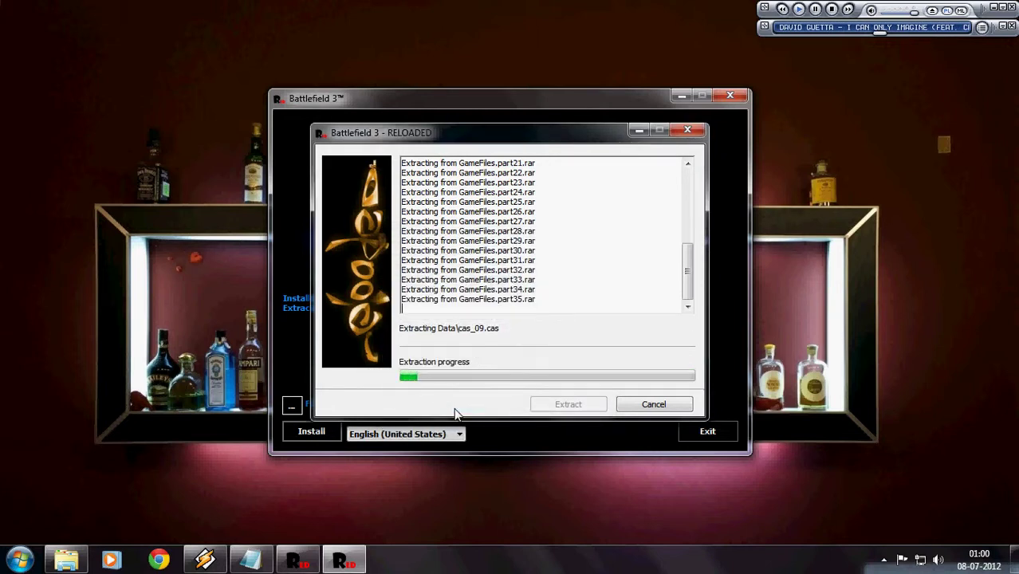
pyautogui.click(250, 561)
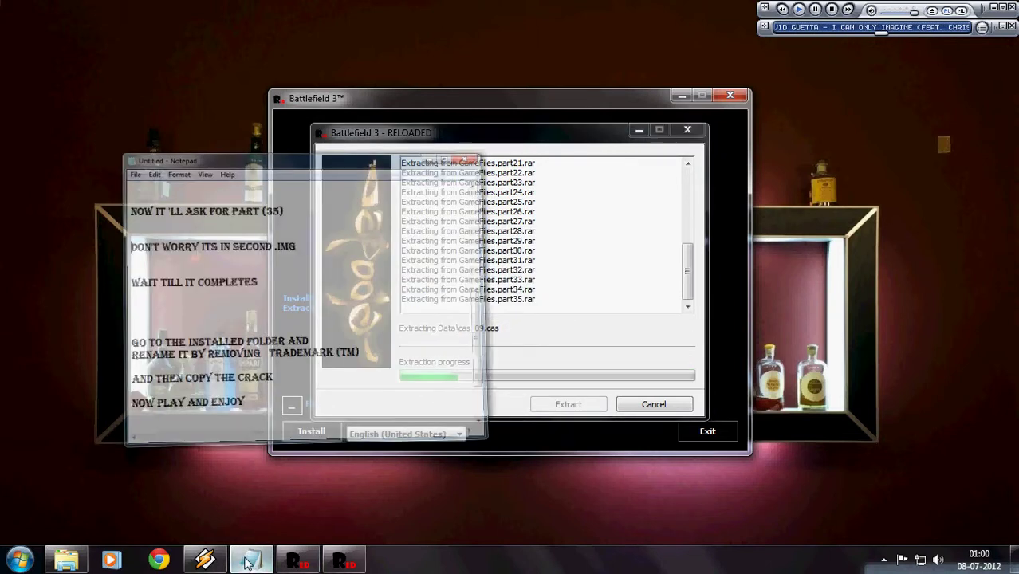
pyautogui.moveTo(284, 212); pyautogui.dragTo(343, 175)
pyautogui.click(344, 176)
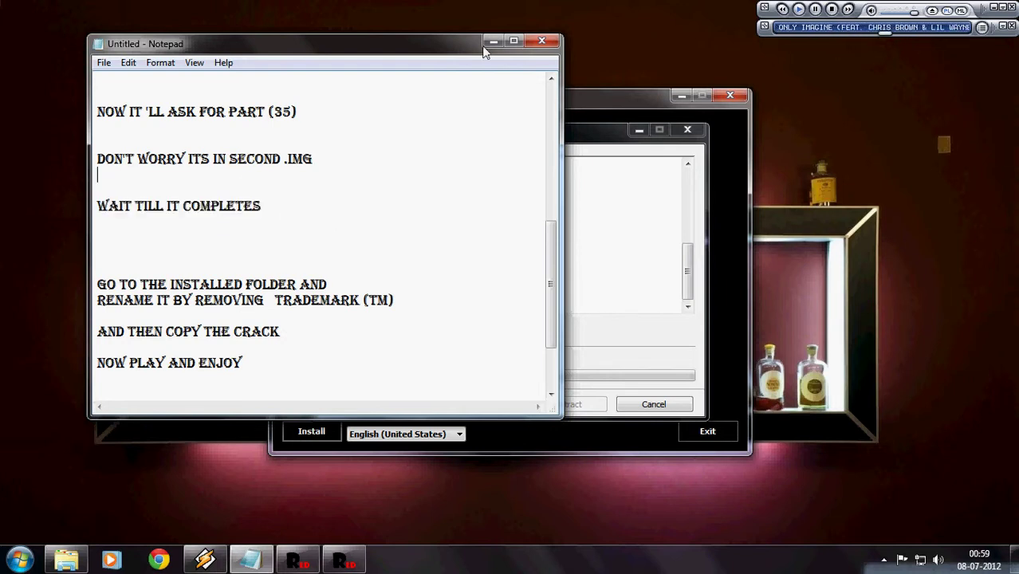
pyautogui.click(488, 40)
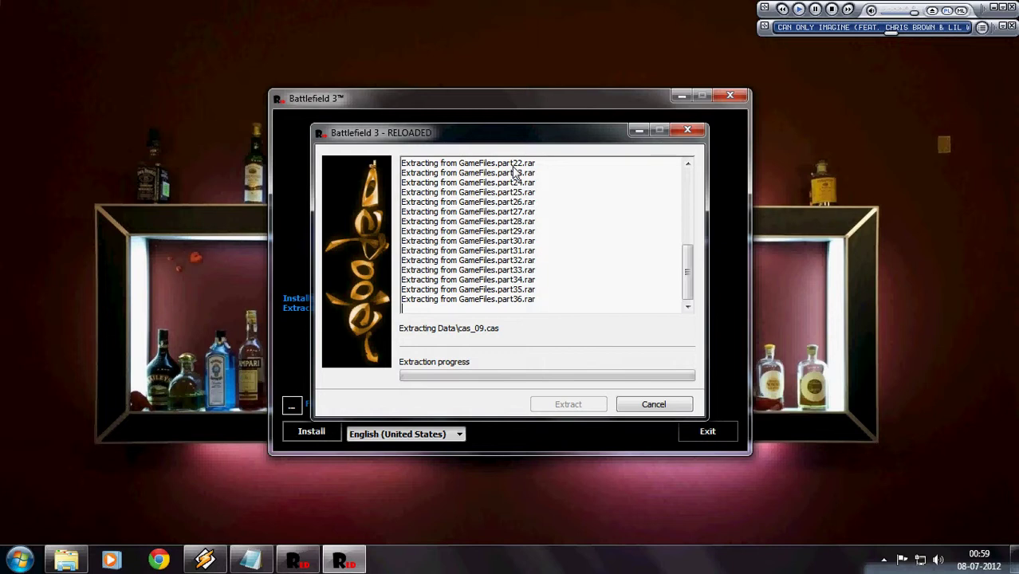
pyautogui.click(883, 563)
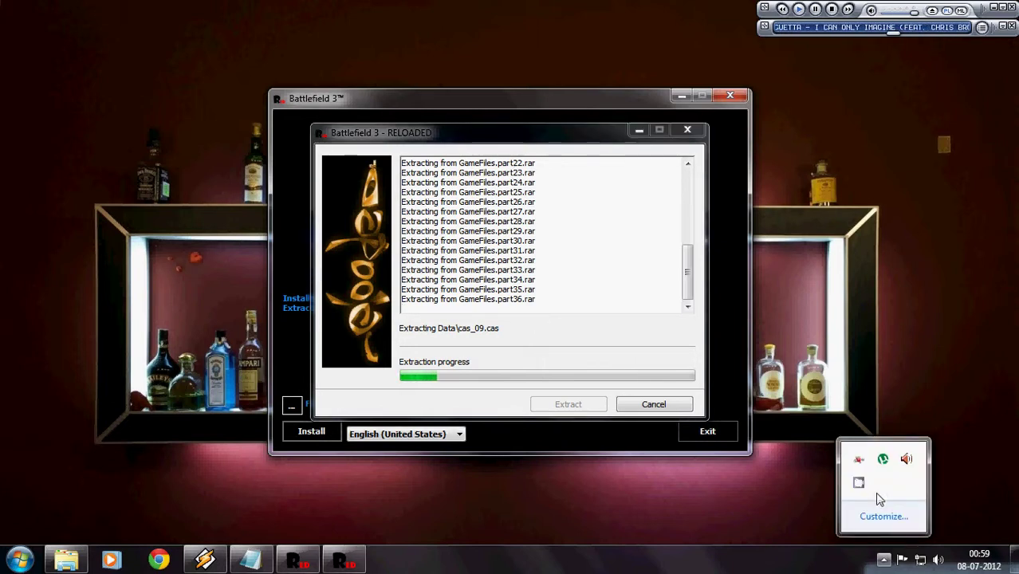
pyautogui.click(859, 482)
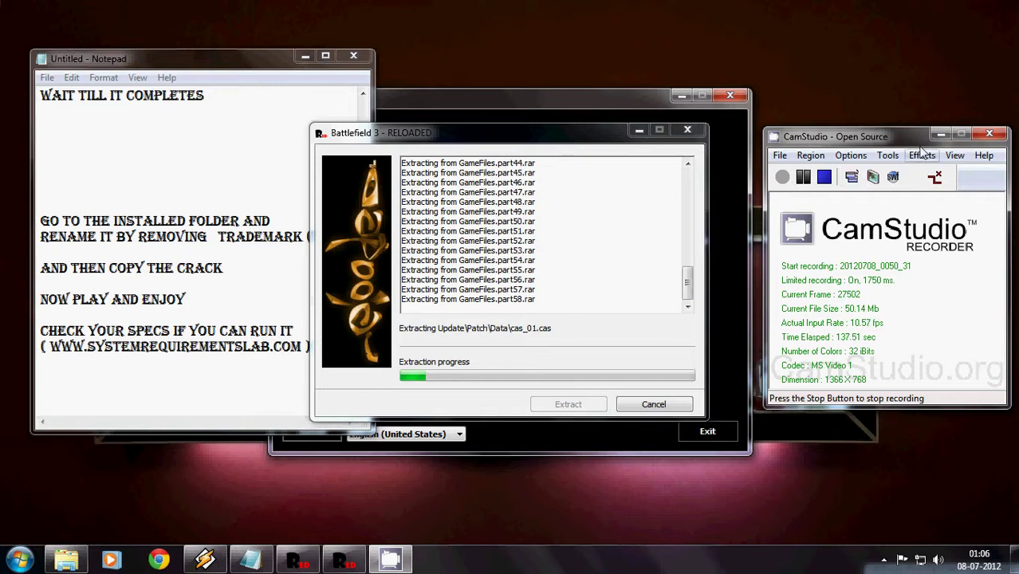
pyautogui.click(940, 135)
pyautogui.rightClick(896, 147)
pyautogui.click(901, 214)
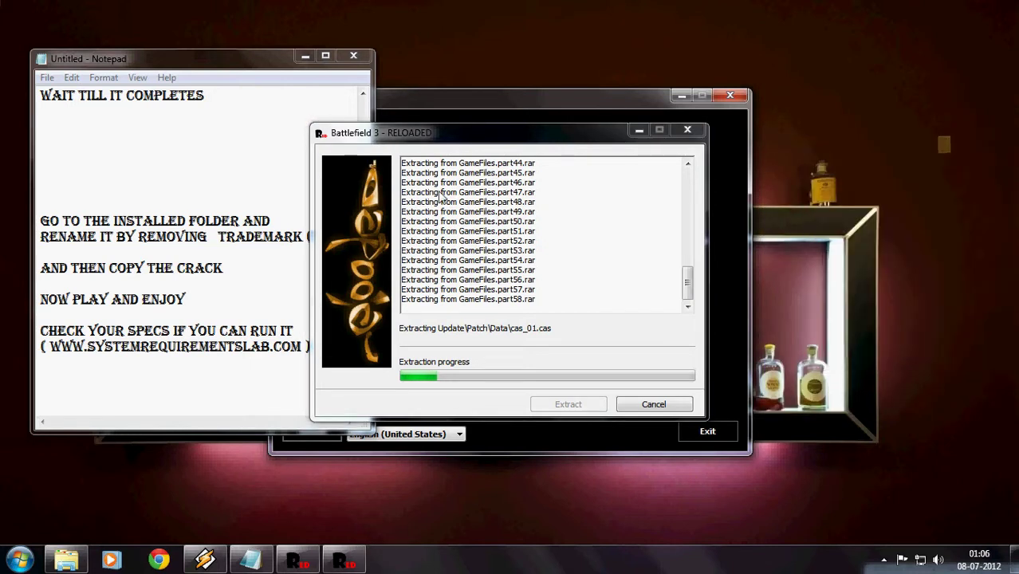
# - Highlight the "WAIT TILL IT COMPLETES" line in the notes and bring the remaining instructions into view
pyautogui.moveTo(133, 95); pyautogui.dragTo(227, 105)
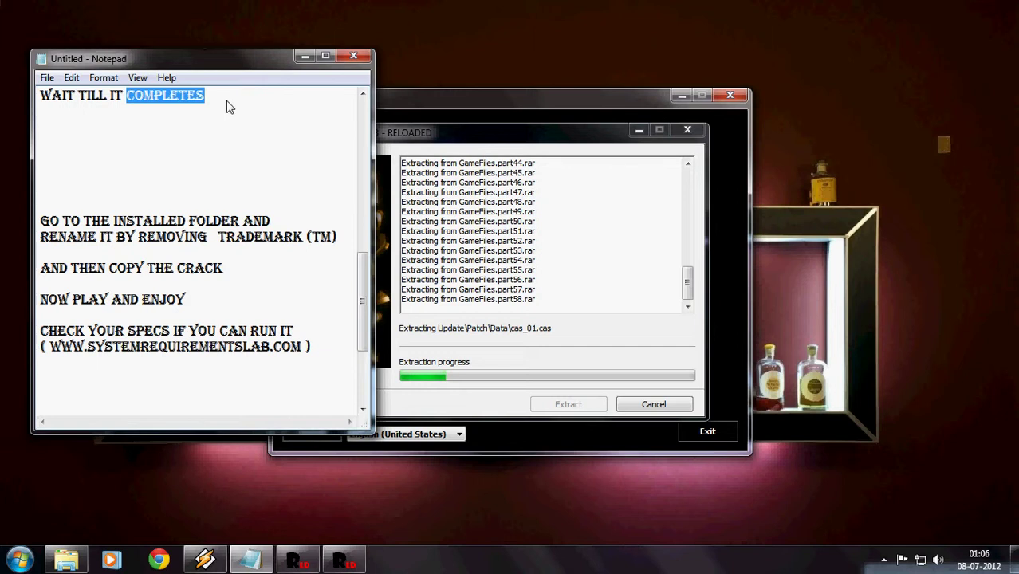
pyautogui.click(36, 94)
pyautogui.press('Return')
pyautogui.hotkey('shift', 'End')
pyautogui.hotkey('ctrl', 'z')
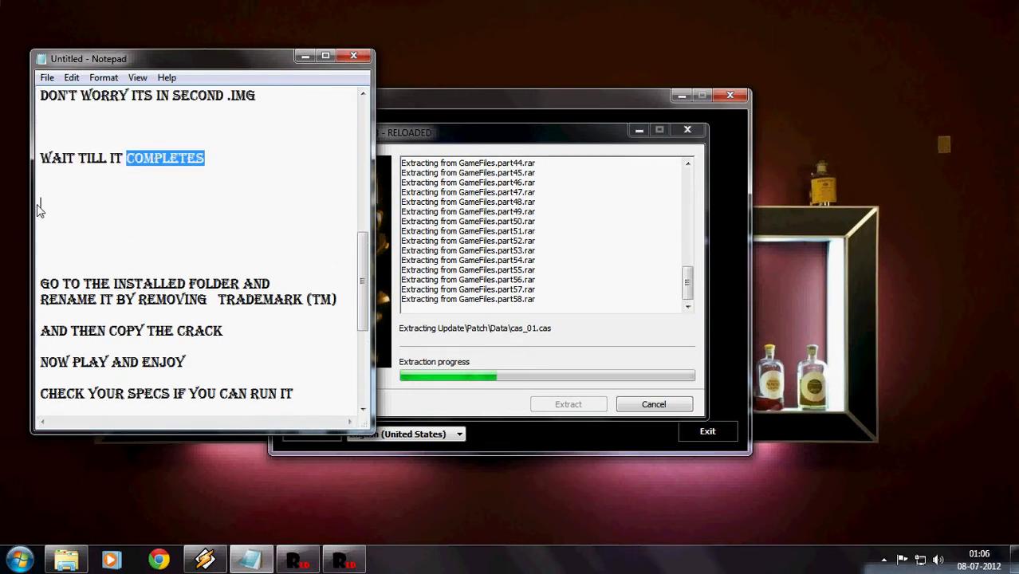
pyautogui.hotkey('shift', 'Home')
pyautogui.scroll(-1, 280, 285)
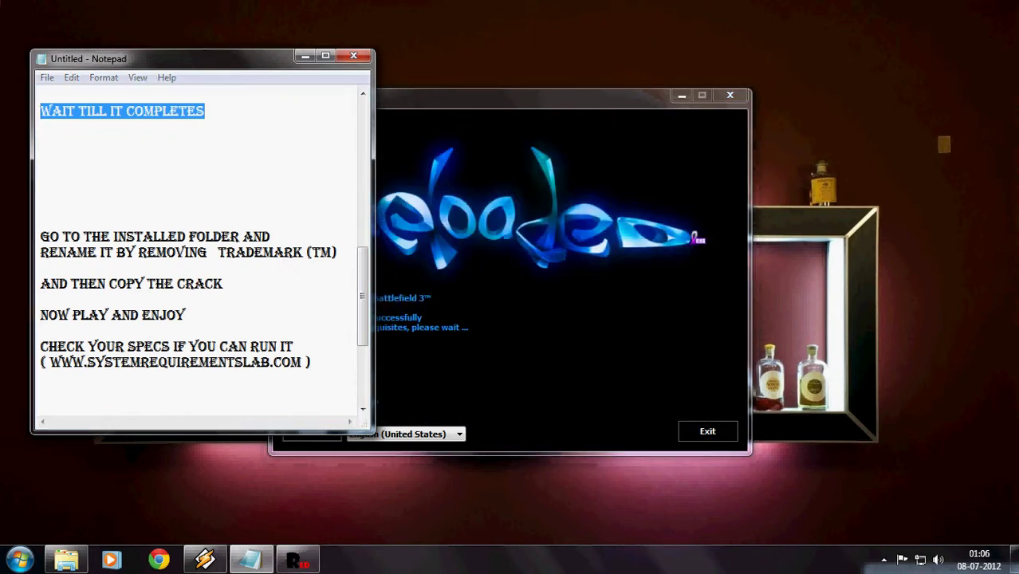
# - Bring the Battlefield 3 installer to the front, let the prerequisites finish installing, and exit the installer
pyautogui.click(559, 343)
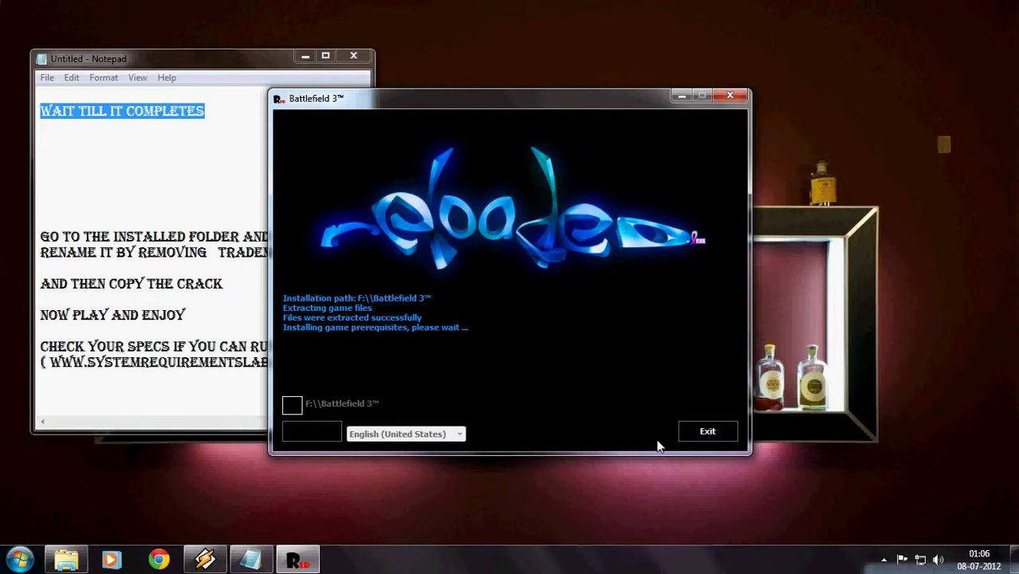
pyautogui.rightClick(769, 415)
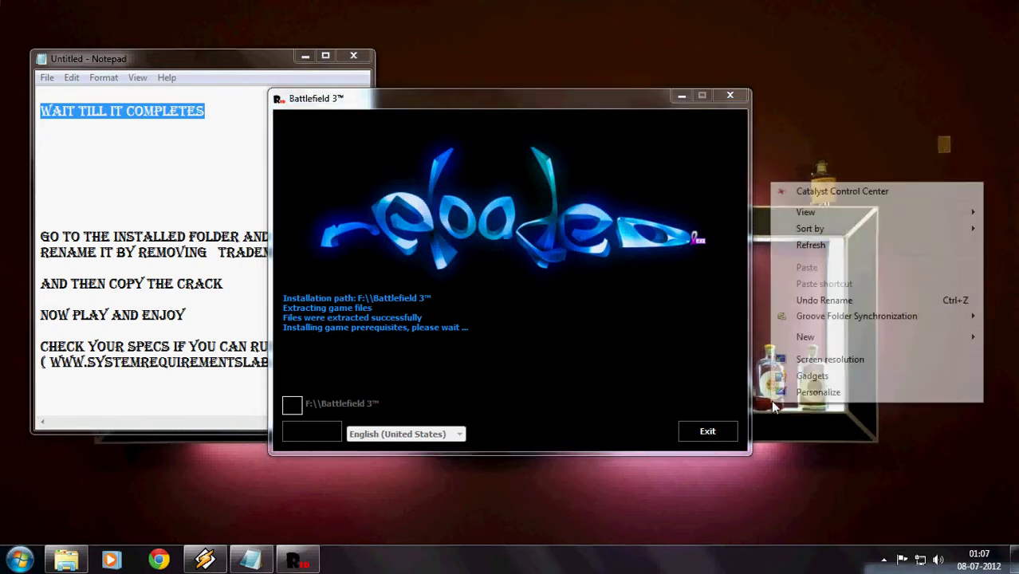
pyautogui.click(814, 250)
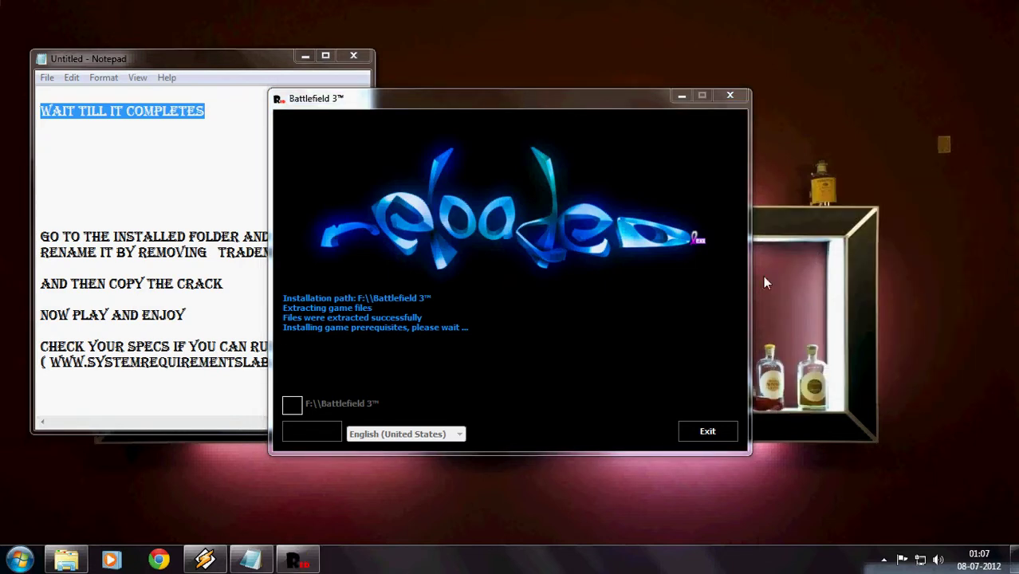
pyautogui.click(666, 312)
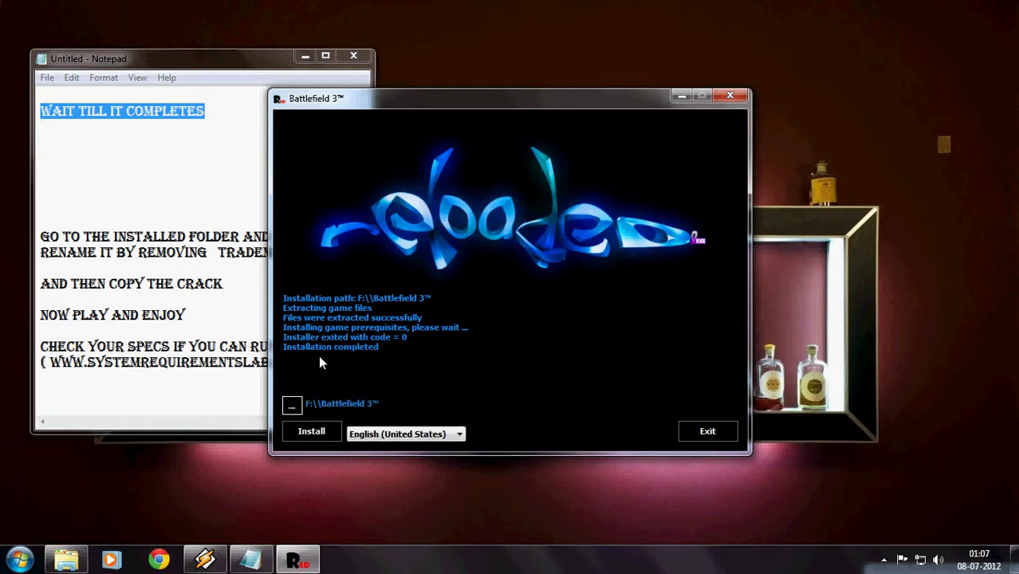
pyautogui.click(707, 430)
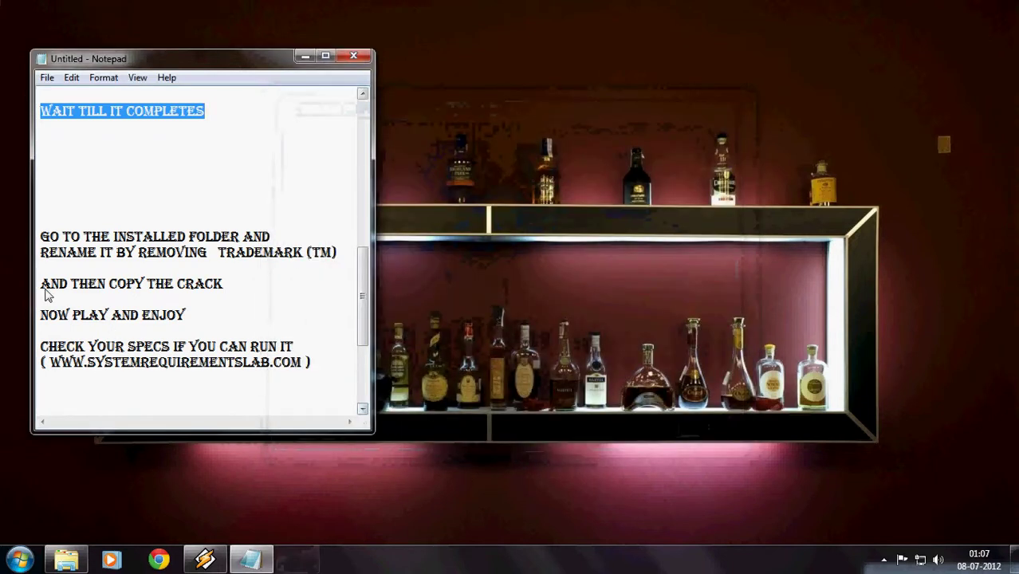
# - Highlight the instruction in the notes about renaming the installed folder and move the notes window nearer the middle of the desktop
pyautogui.moveTo(49, 236); pyautogui.dragTo(309, 272)
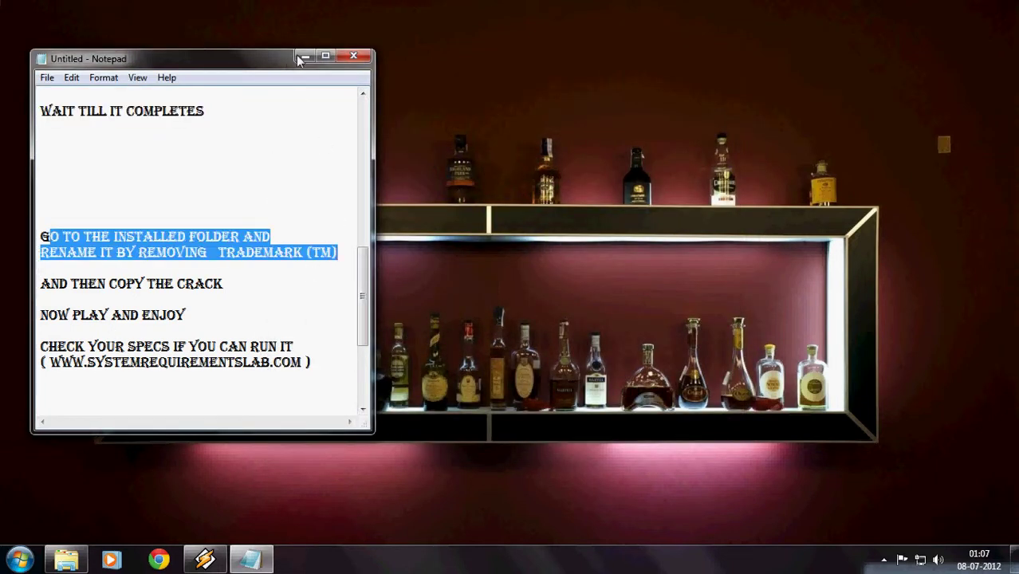
pyautogui.moveTo(276, 62); pyautogui.dragTo(550, 65)
# - Open the Games (F:) drive from Computer
pyautogui.click(19, 560)
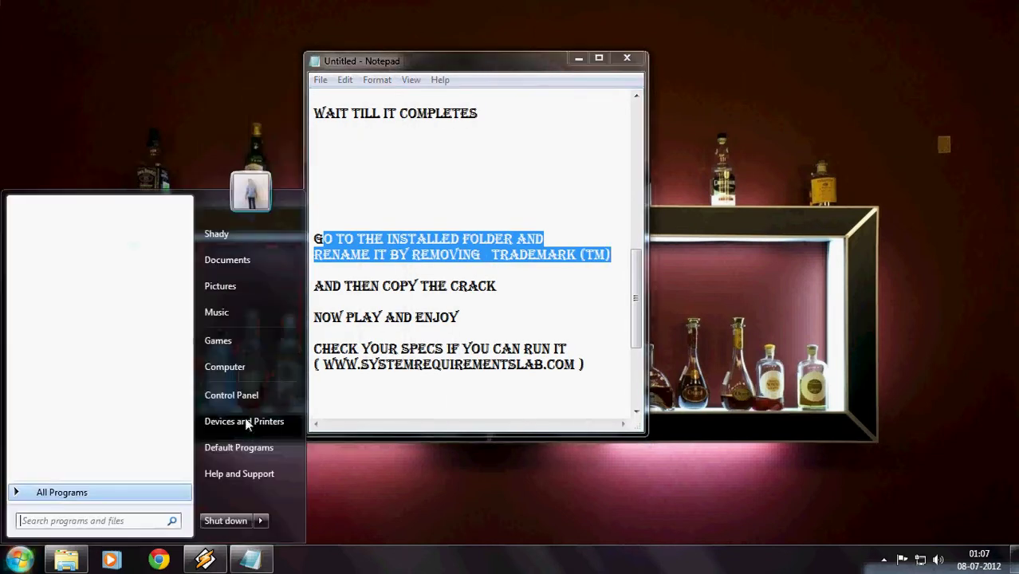
pyautogui.click(253, 366)
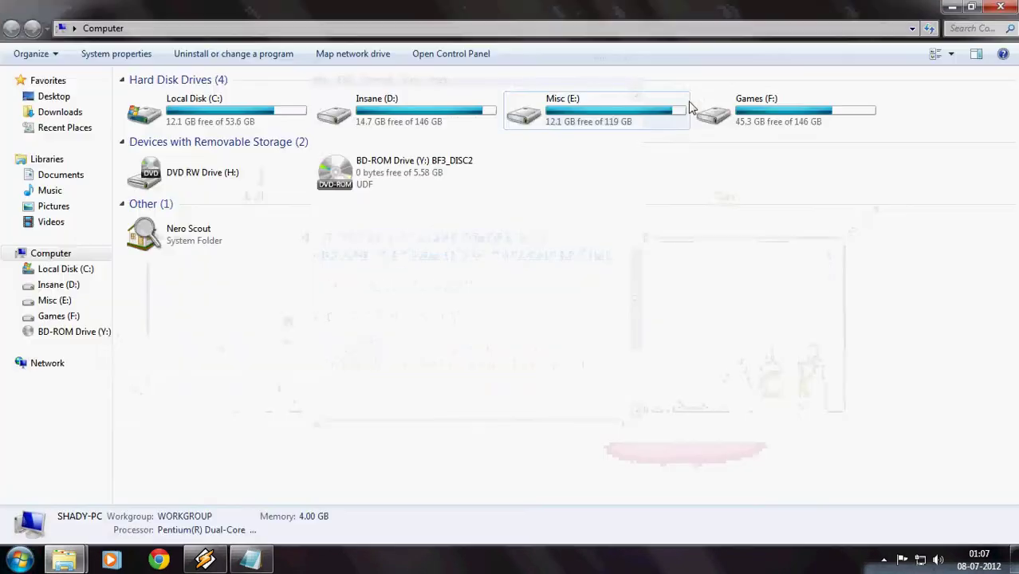
pyautogui.doubleClick(614, 109)
pyautogui.press('BackSpace')
pyautogui.doubleClick(778, 108)
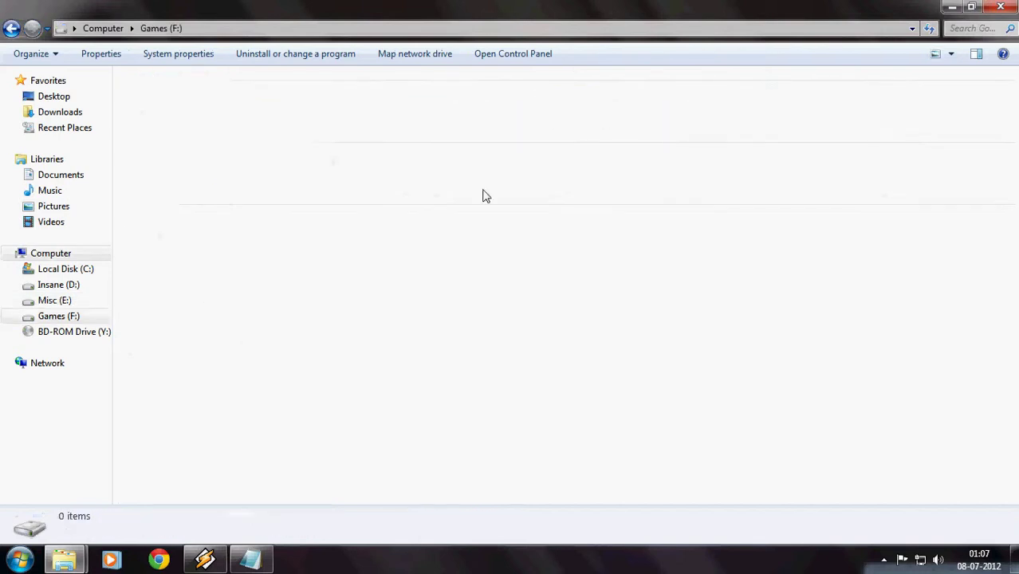
pyautogui.click(334, 157)
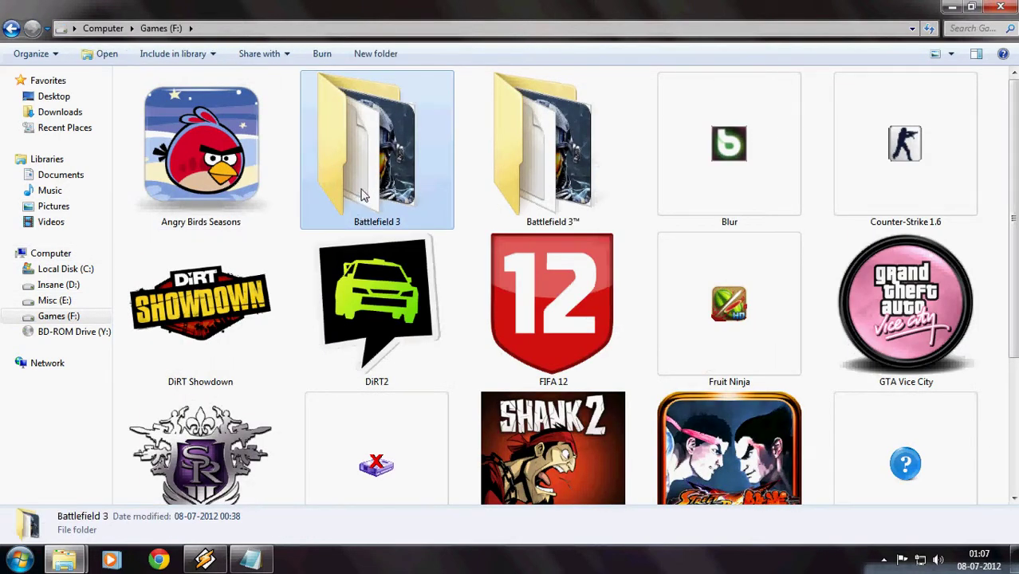
pyautogui.rightClick(353, 99)
pyautogui.click(403, 491)
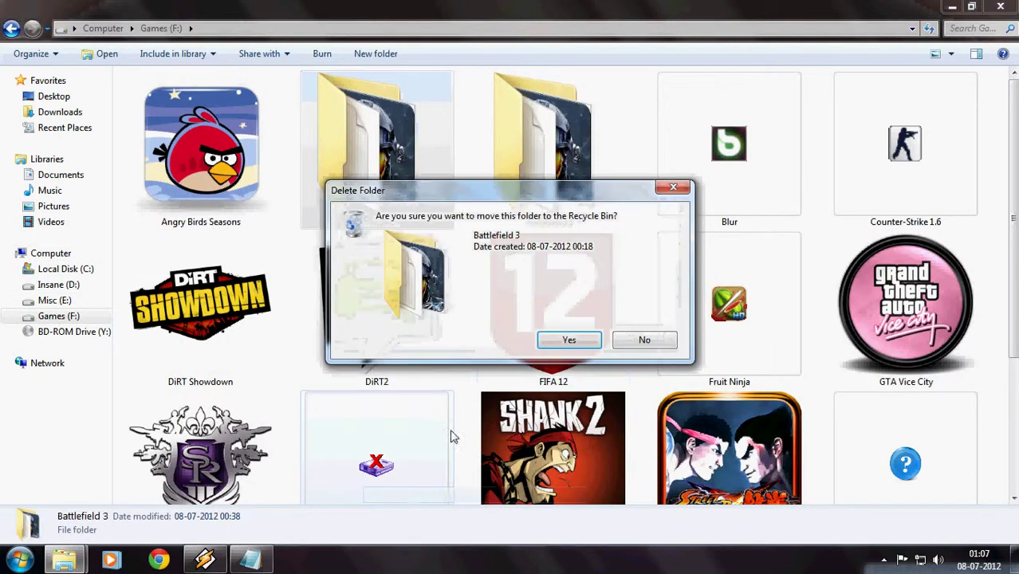
pyautogui.click(656, 343)
pyautogui.press('F2')
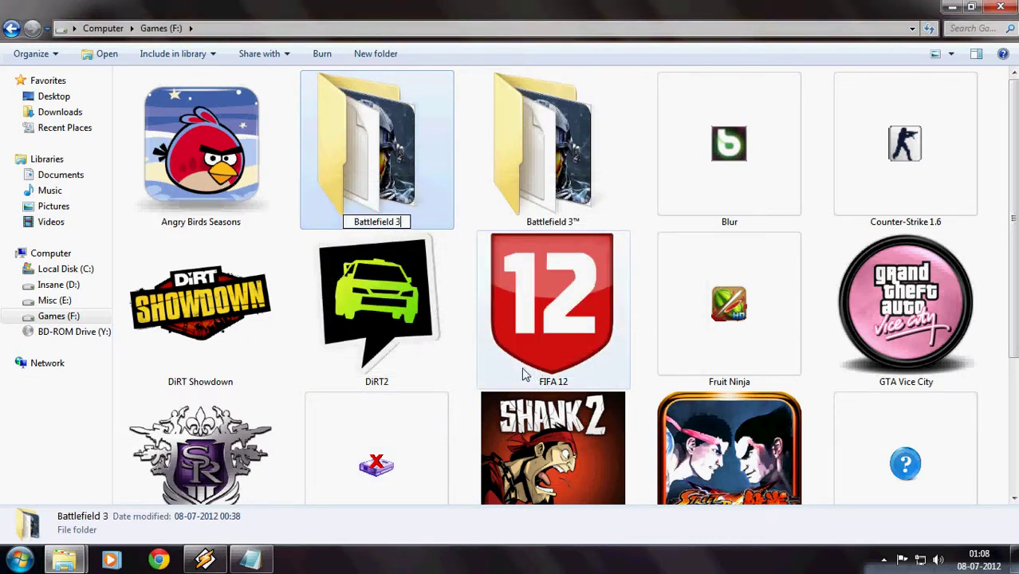
pyautogui.click(467, 183)
# - Permanently delete the old Battlefield 3 folder, the one without the trademark sign, from the Games (F:) drive
pyautogui.click(422, 188)
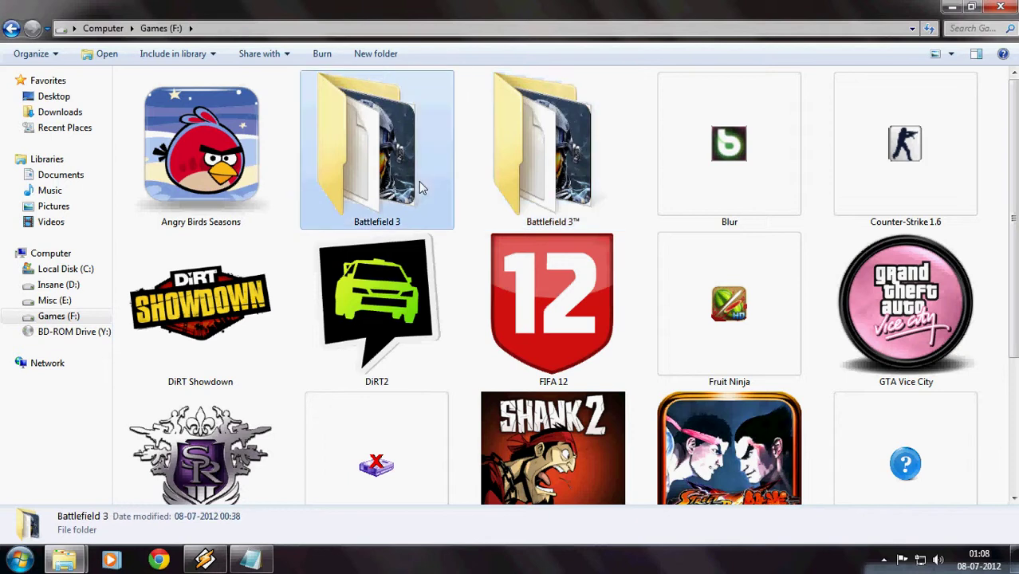
pyautogui.hotkey('shift', 'Delete')
pyautogui.press('Return')
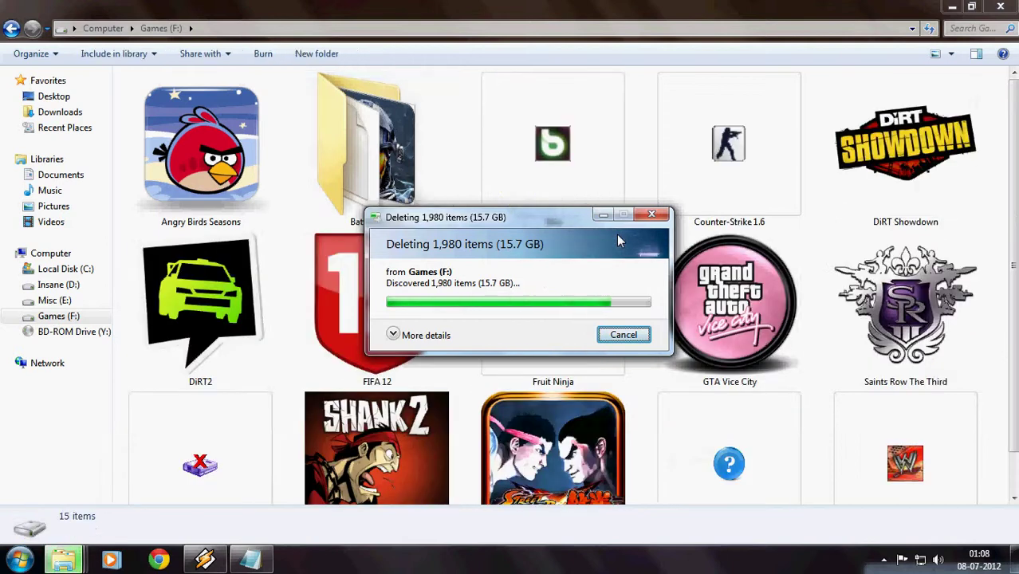
# - Check the contents of the Battlefield 3™ folder and rename the folder as Battlefield 3, without the trademark sign
pyautogui.doubleClick(403, 189)
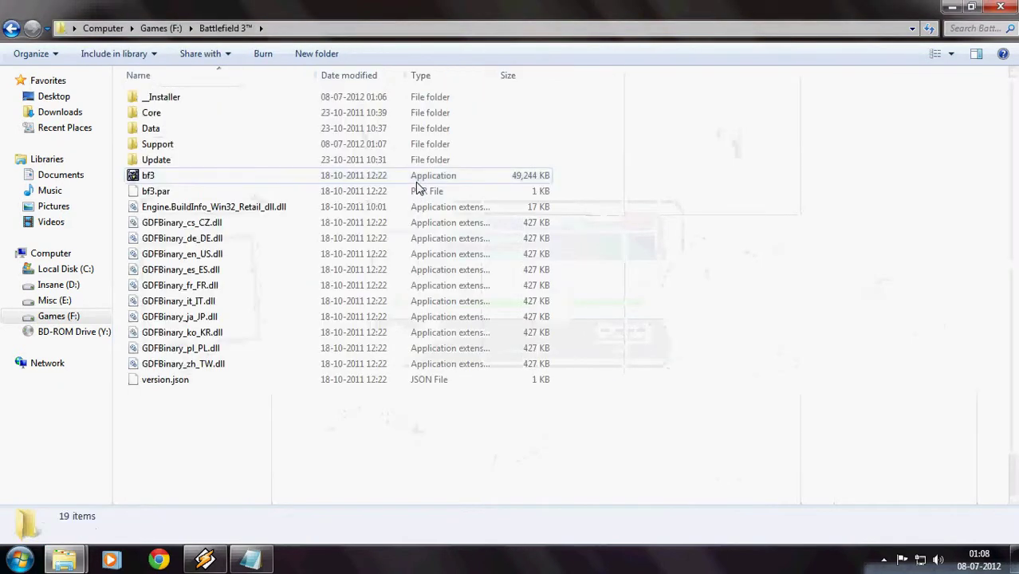
pyautogui.press('BackSpace')
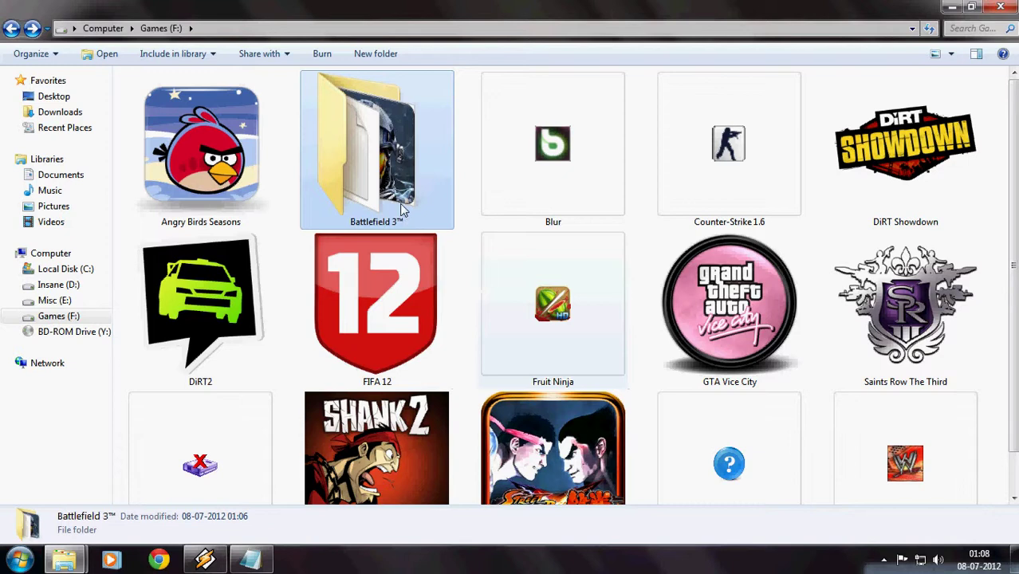
pyautogui.rightClick(402, 209)
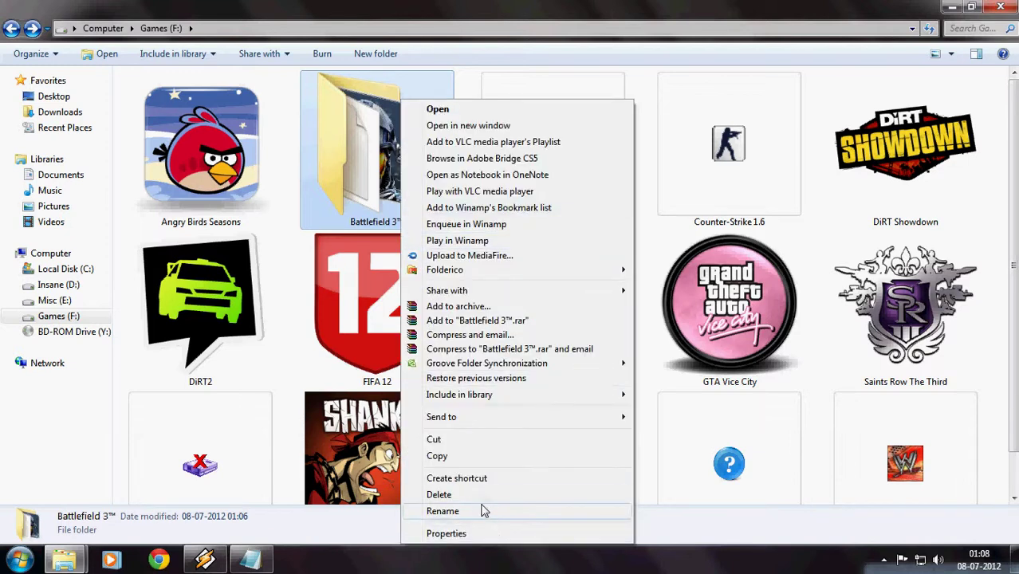
pyautogui.click(443, 511)
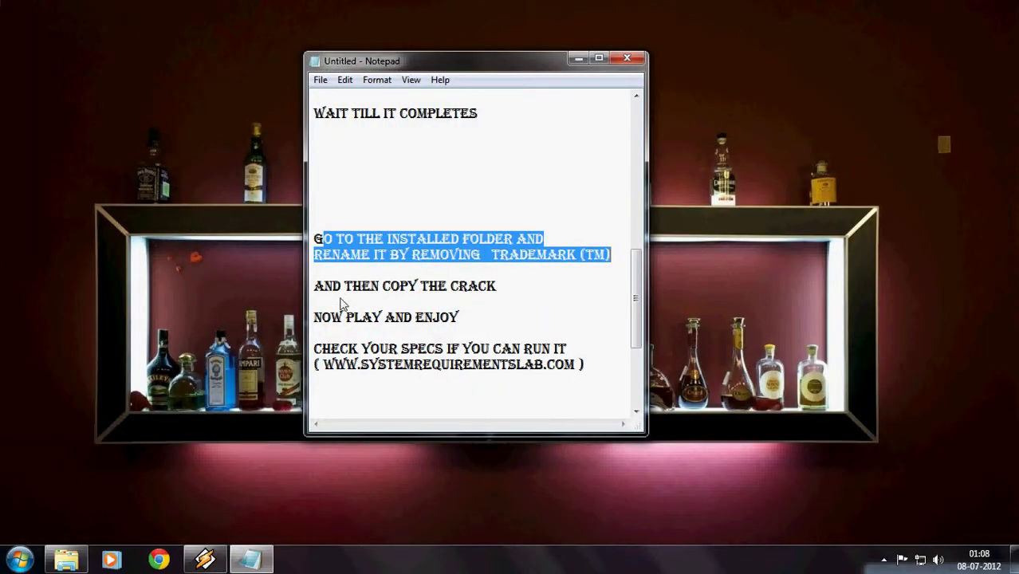
# - Highlight the "AND THEN COPY THE CRACK" note and copy the bf3 application from the Crack folder on the BF3_DISC2 disc (Y:)
pyautogui.moveTo(315, 287); pyautogui.dragTo(510, 313)
pyautogui.click(486, 351)
pyautogui.click(19, 560)
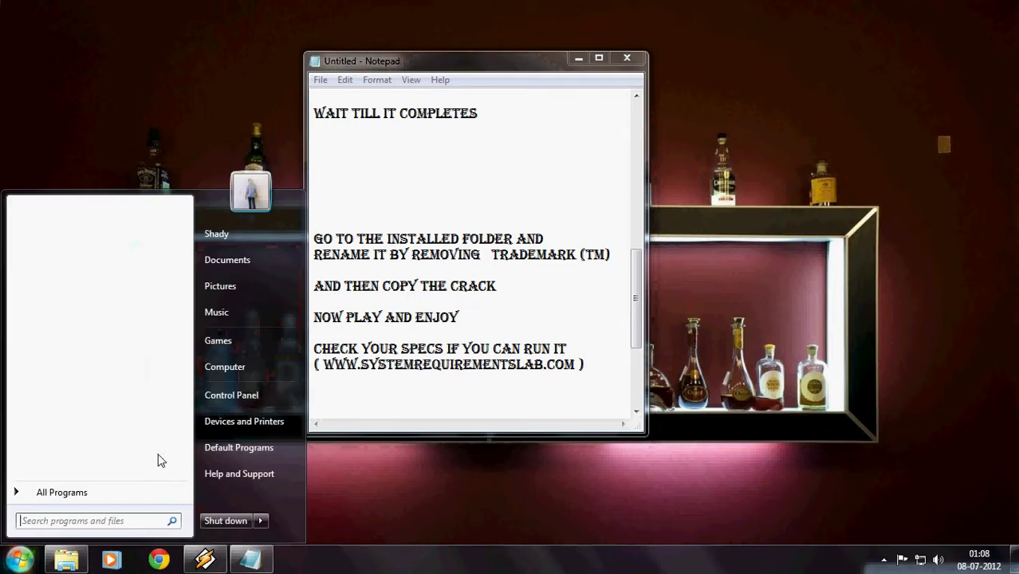
pyautogui.click(223, 367)
pyautogui.doubleClick(351, 169)
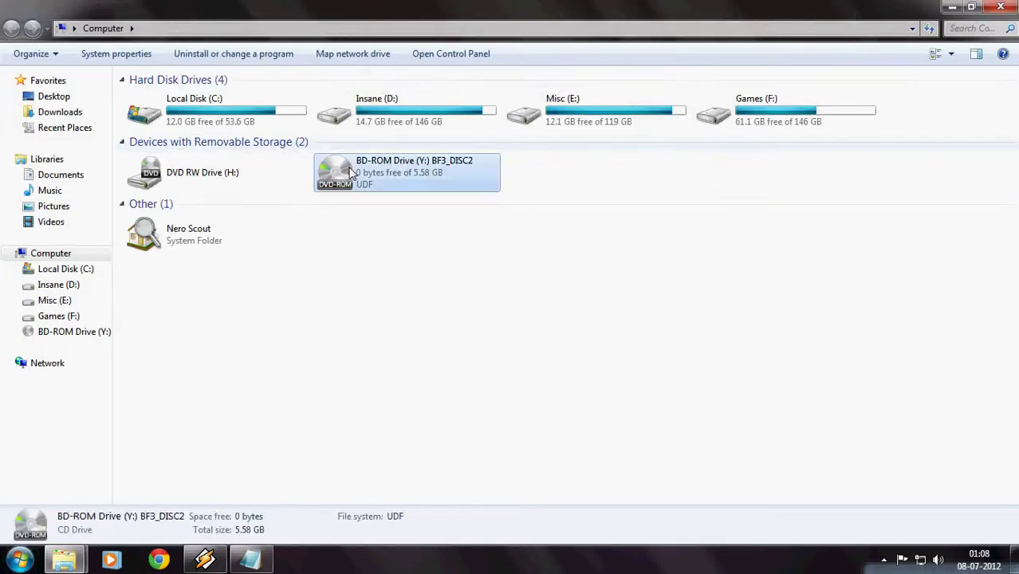
pyautogui.doubleClick(152, 99)
pyautogui.click(155, 100)
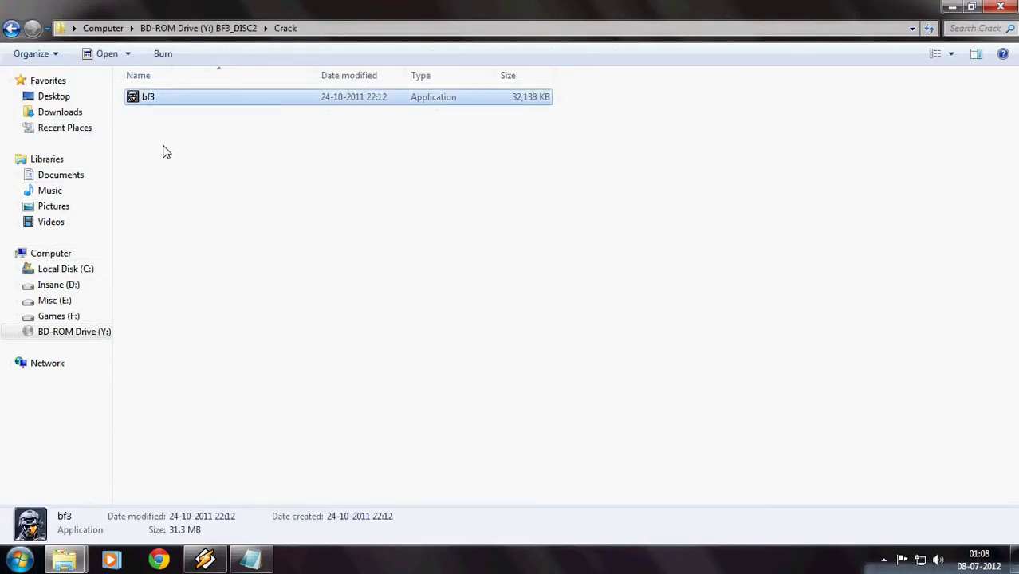
pyautogui.rightClick(155, 99)
pyautogui.click(198, 276)
pyautogui.click(952, 6)
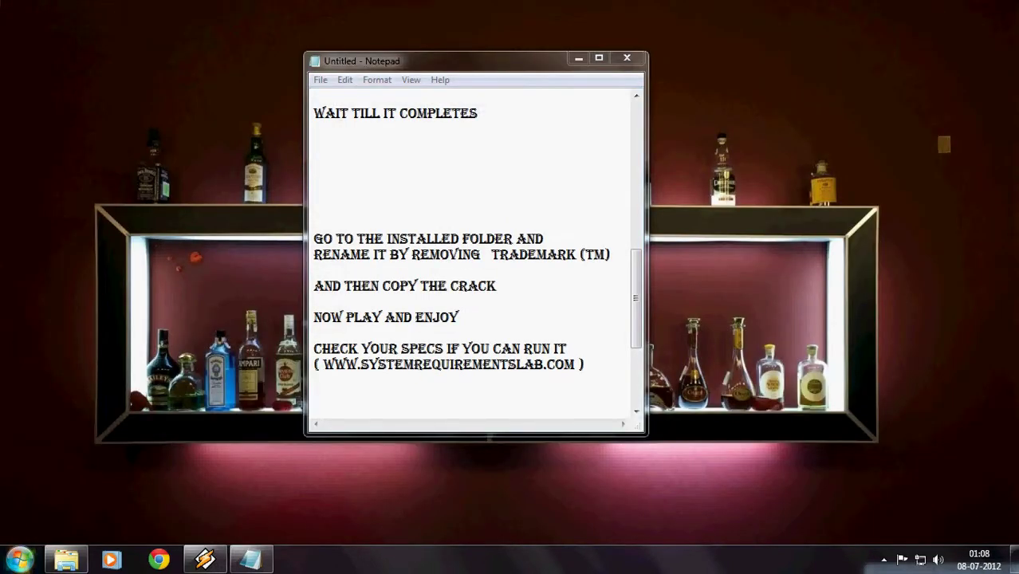
# - Paste bf3 into the Battlefield 3 folder on Games (F:), replacing the existing file, and refresh the folder
pyautogui.press('super')
pyautogui.click(295, 371)
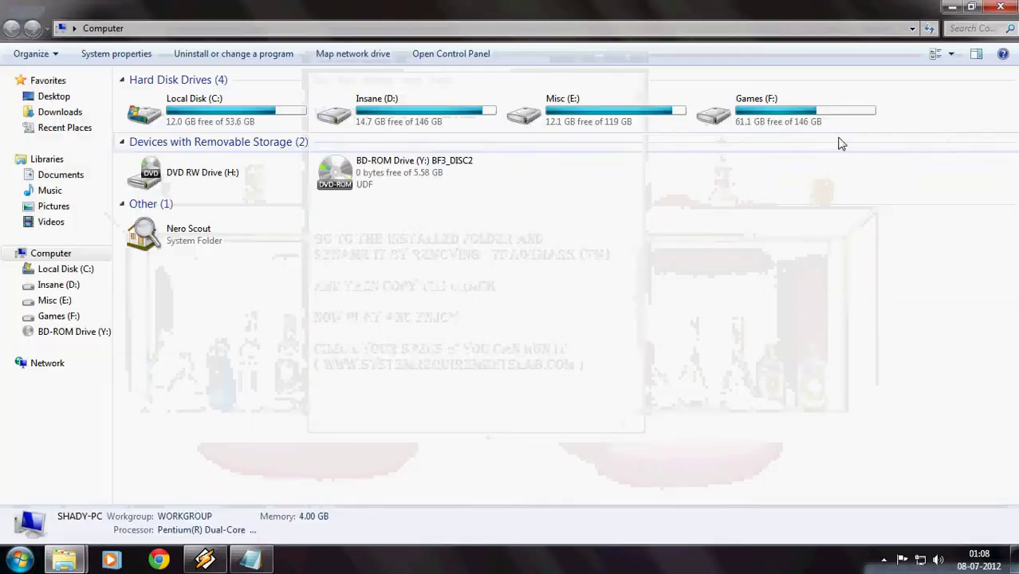
pyautogui.doubleClick(745, 119)
pyautogui.doubleClick(425, 168)
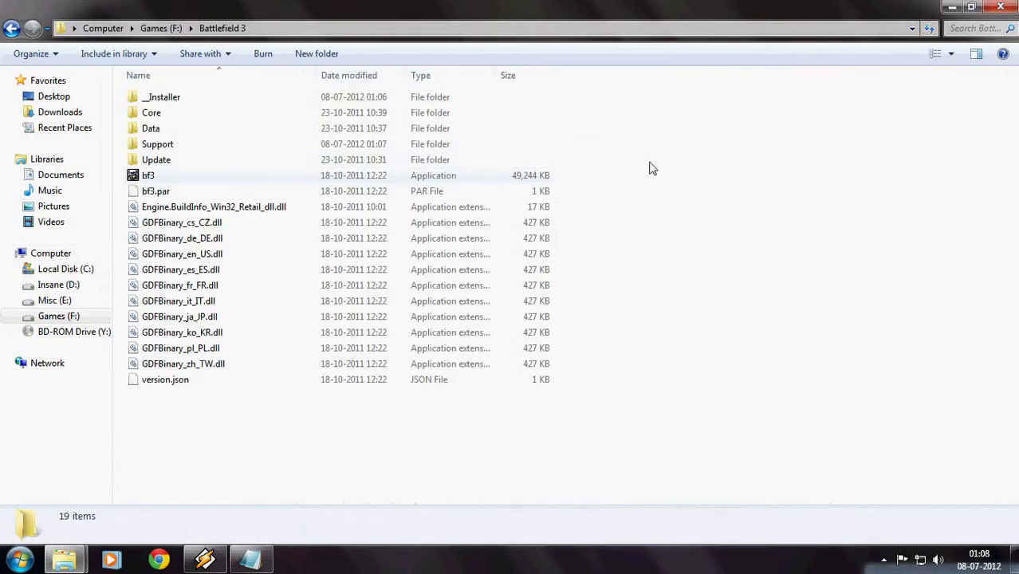
pyautogui.rightClick(710, 165)
pyautogui.click(742, 282)
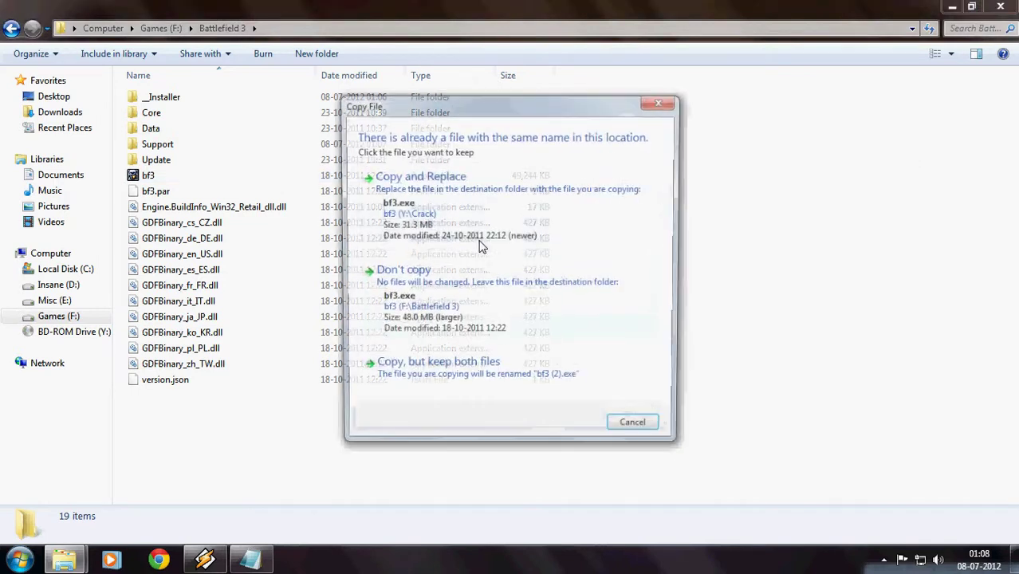
pyautogui.click(481, 243)
pyautogui.rightClick(877, 10)
pyautogui.rightClick(755, 118)
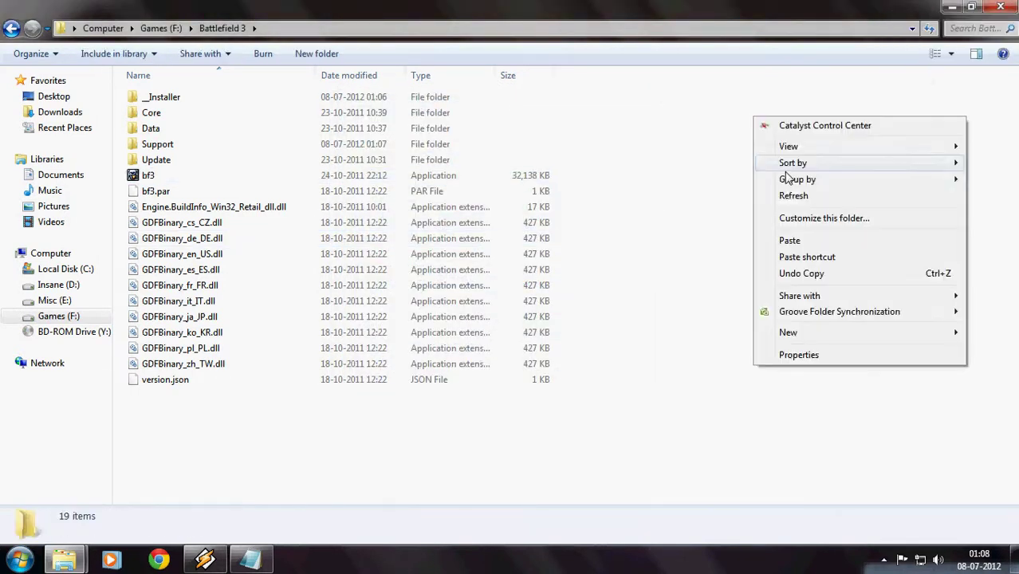
pyautogui.click(791, 196)
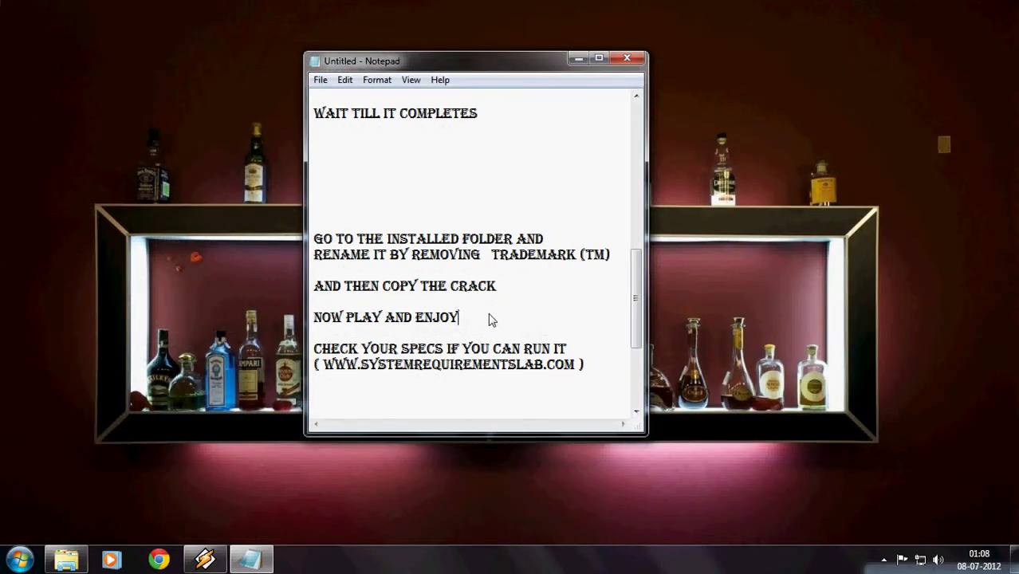
# - Highlight the note about checking the system specs and read the closing lines at the end of the notes
pyautogui.moveTo(582, 366); pyautogui.dragTo(334, 339)
pyautogui.scroll(-1, 430, 360)
pyautogui.scroll(-3, 419, 366)
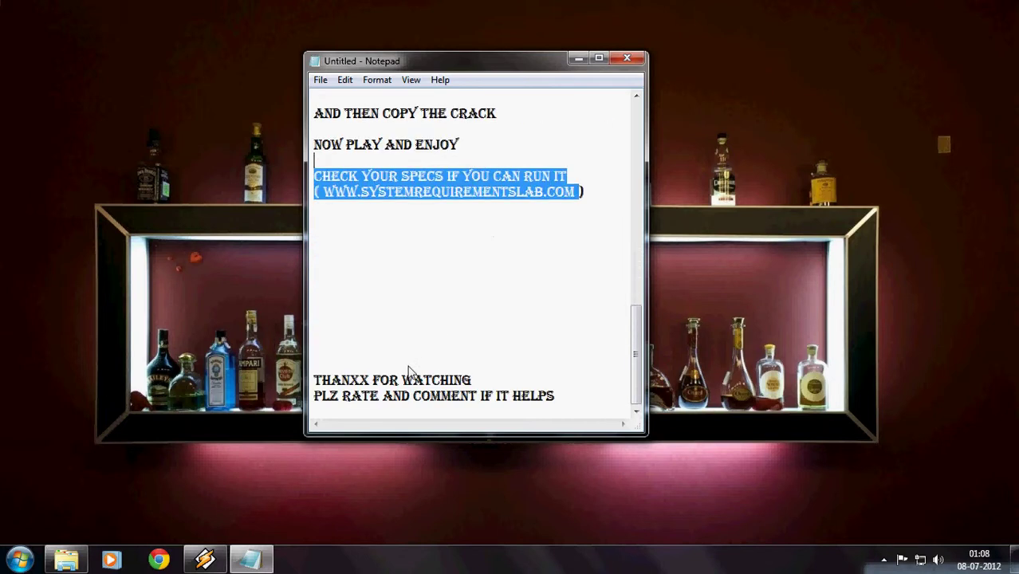
pyautogui.moveTo(314, 380); pyautogui.dragTo(604, 416)
pyautogui.click(595, 394)
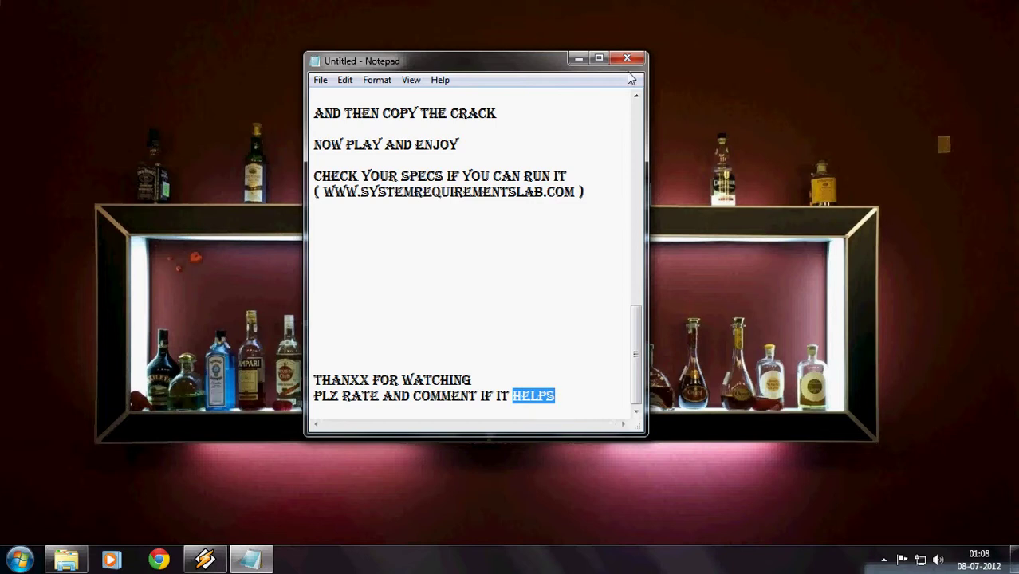
pyautogui.click(883, 560)
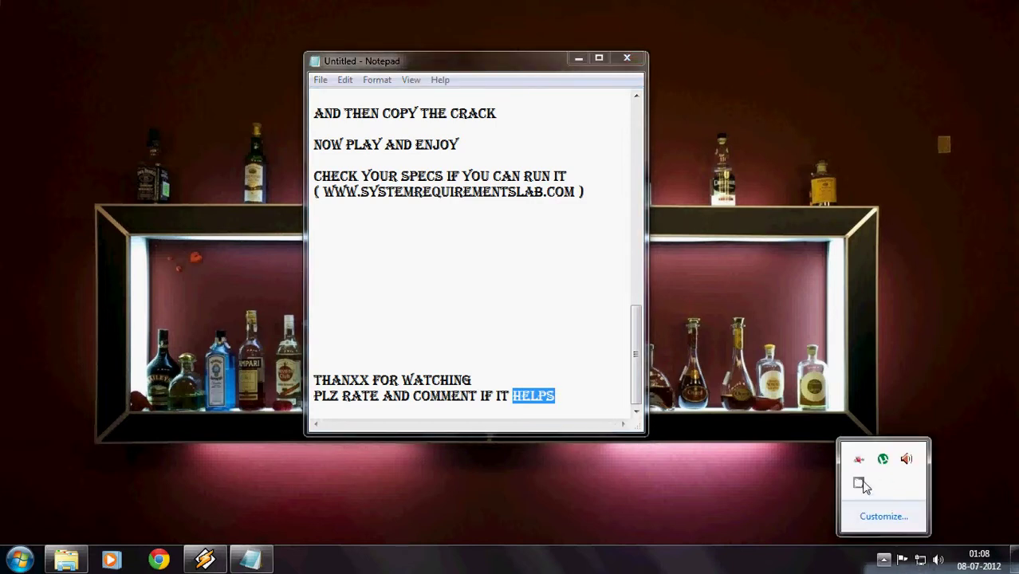